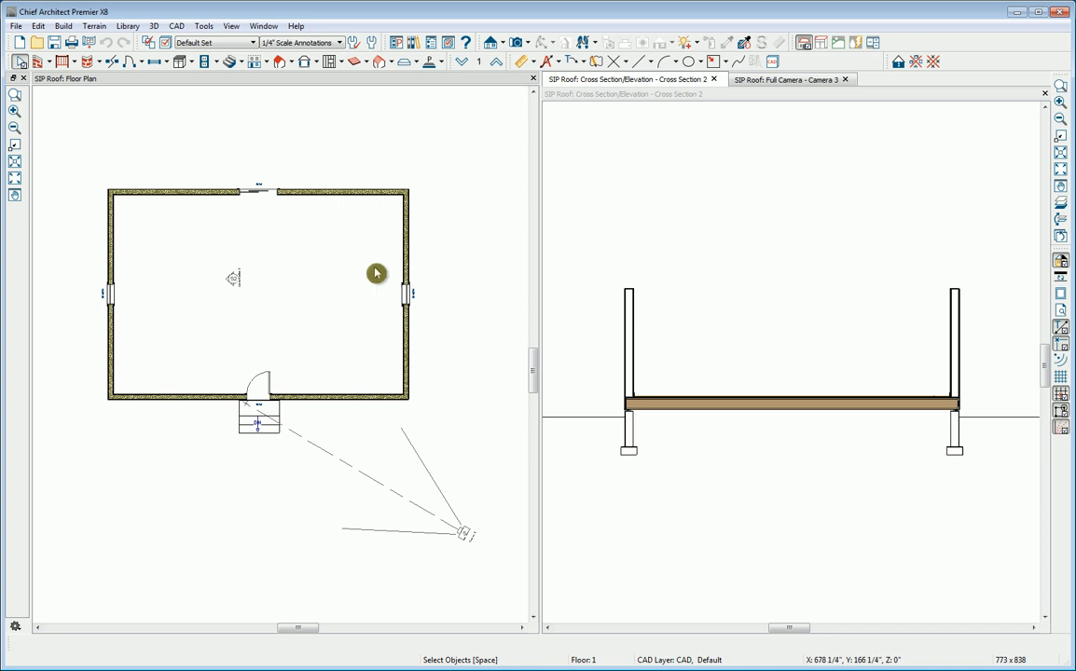
Step: Examine the SIP 8-1/4 wall type's layer definition and the structure settings of the upper exterior wall in the floor plan
double_click(345, 202)
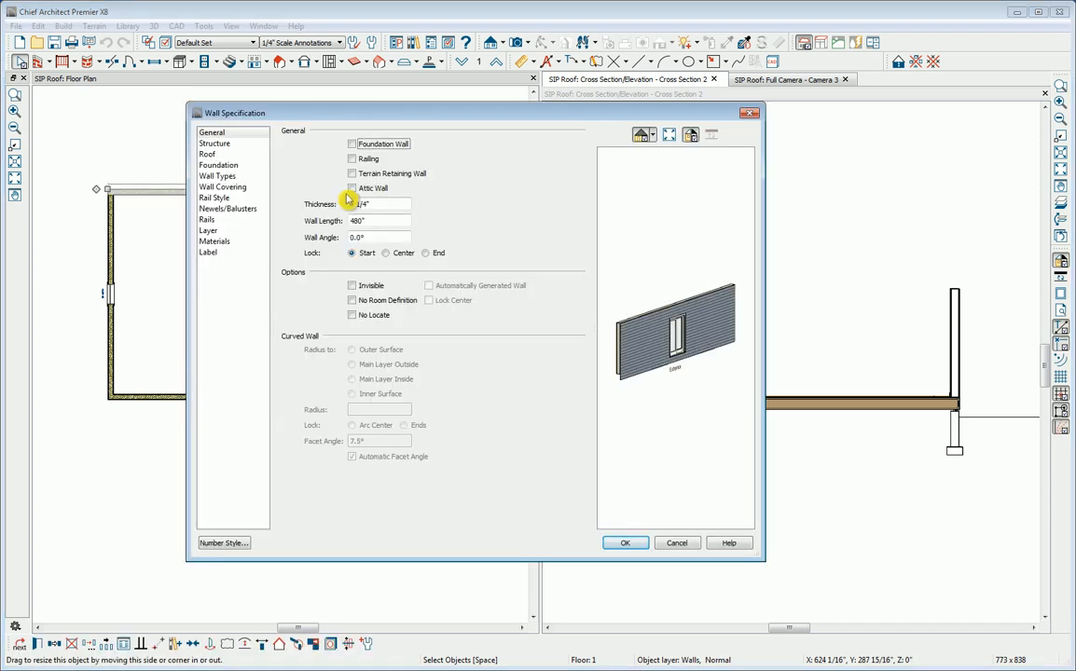
left_click(226, 177)
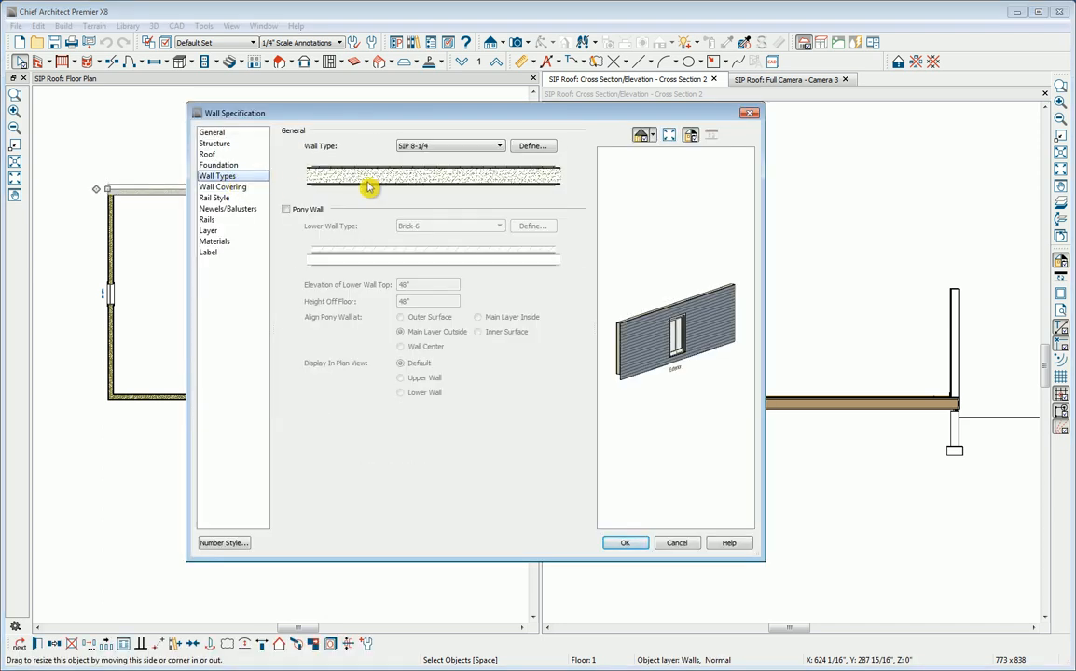
left_click(524, 149)
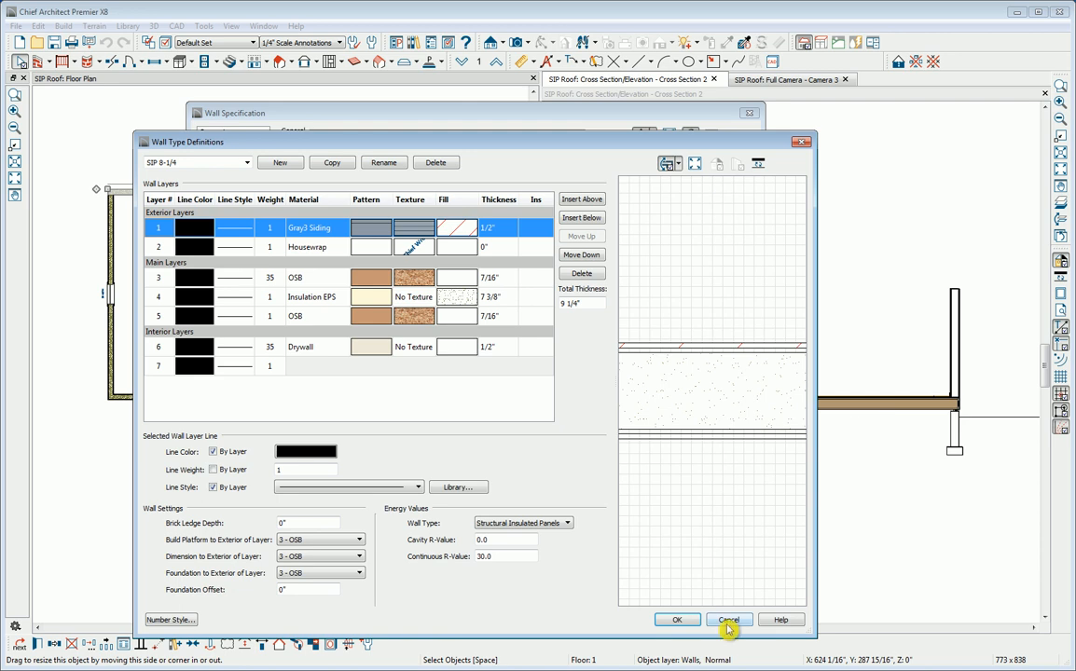
left_click(678, 620)
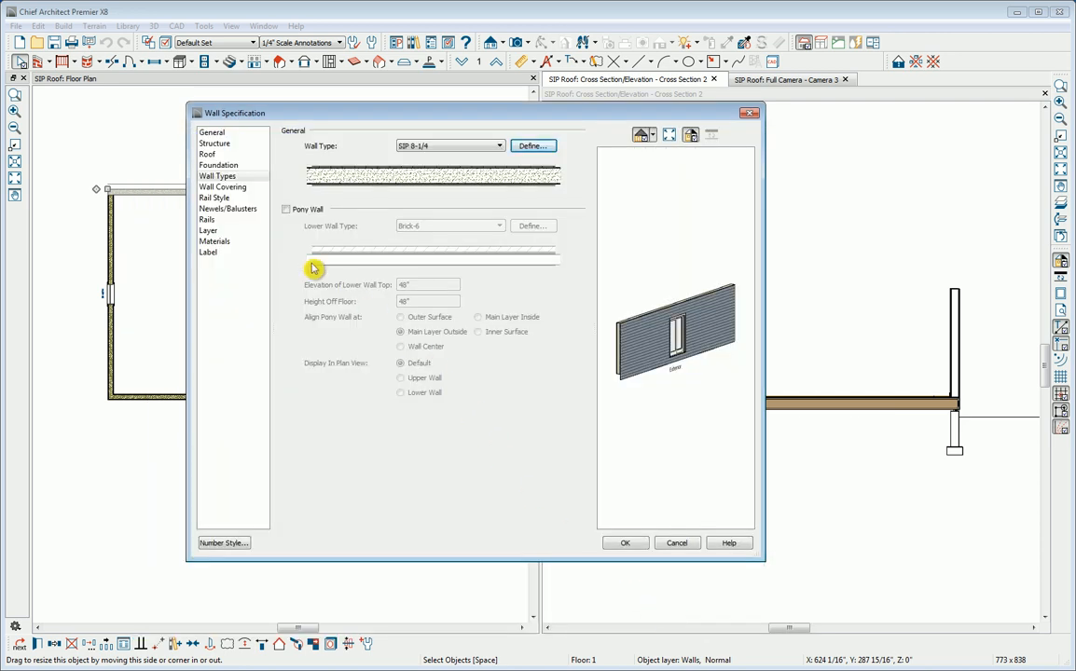
left_click(216, 144)
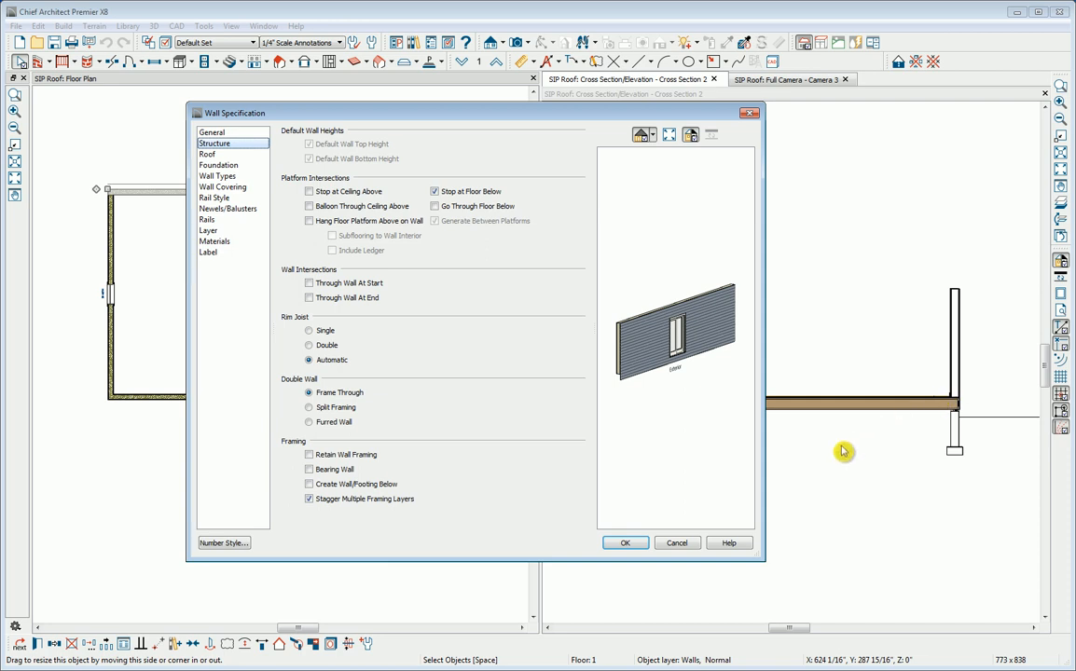
left_click(627, 544)
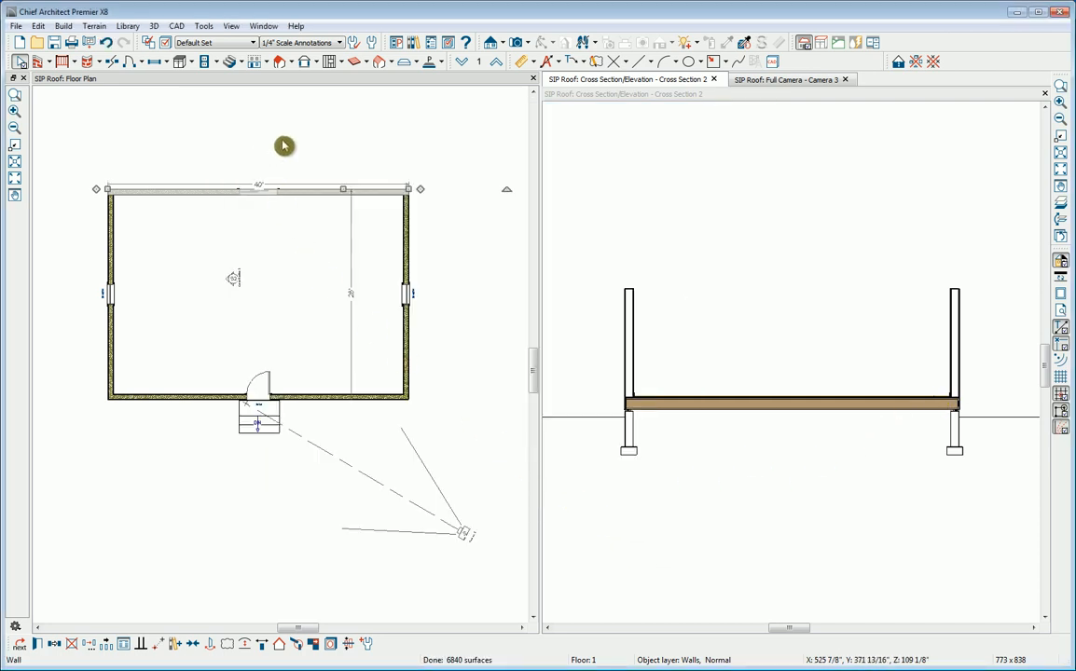
Step: In the roof defaults, disable Automatic Birdsmouth Cut with raise off plate and birdsmouth seat at 0", and set the eave cut to Square
left_click(371, 44)
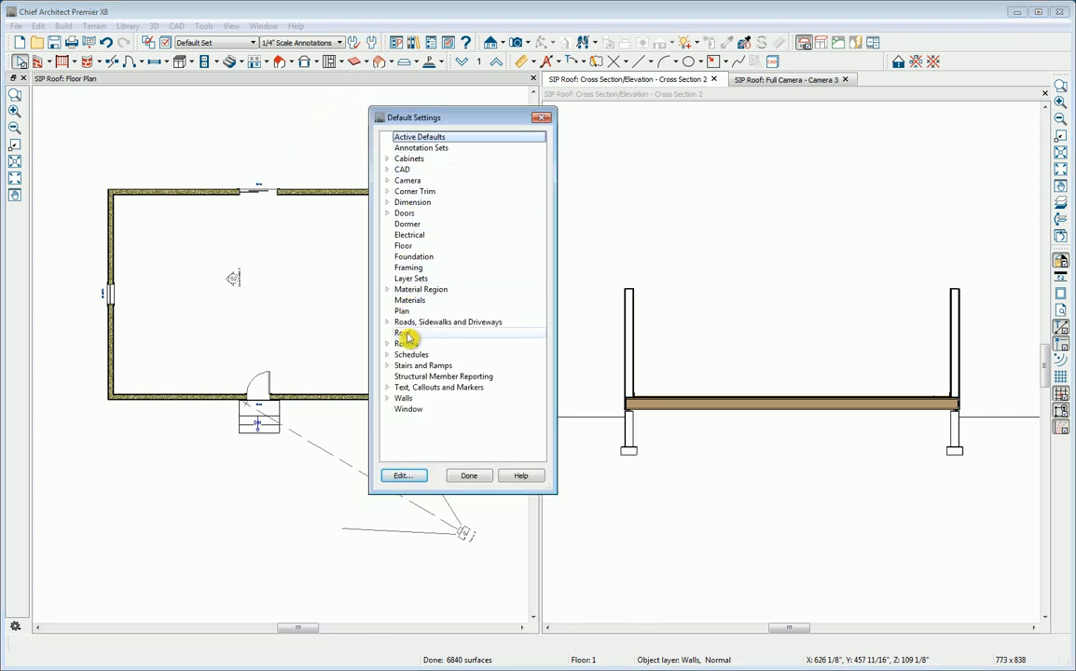
double_click(406, 334)
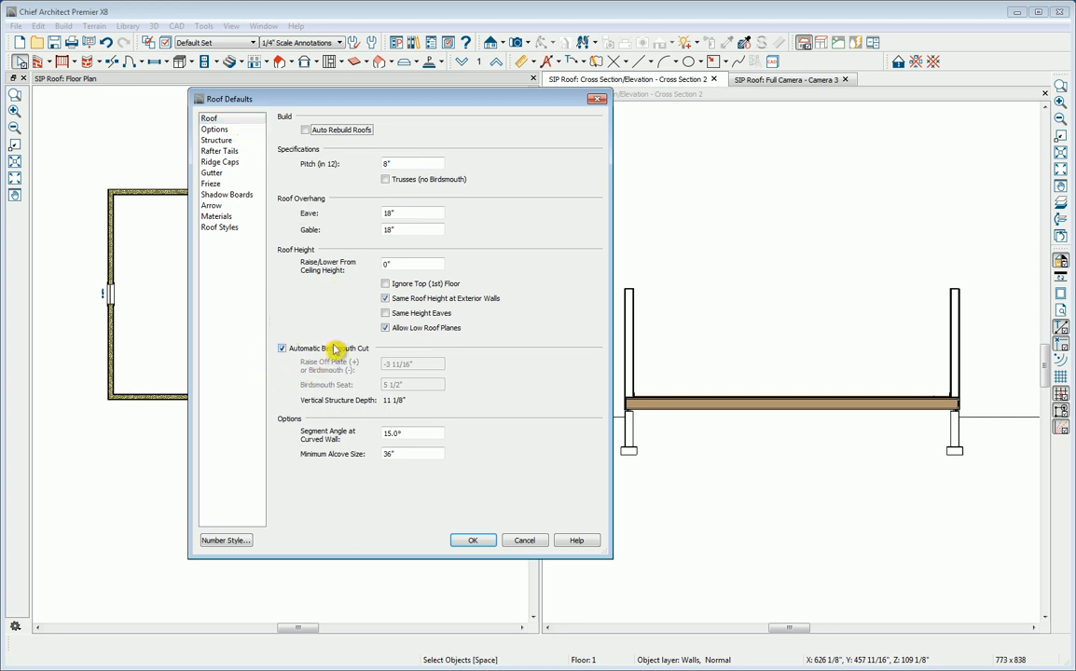
left_click(282, 350)
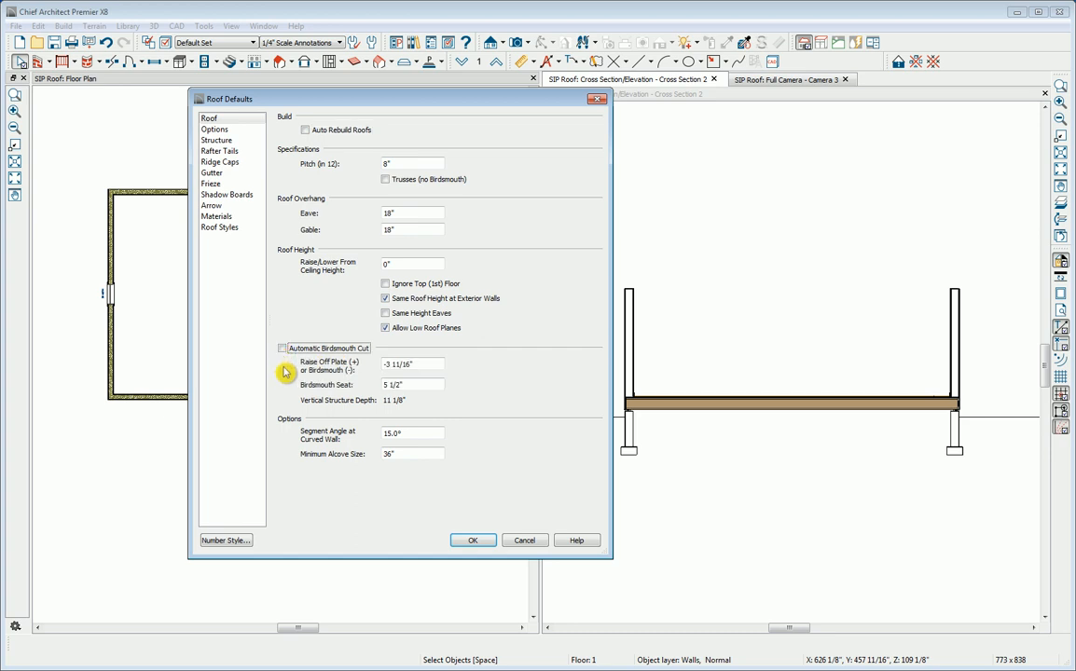
left_click_drag(441, 365, 382, 369)
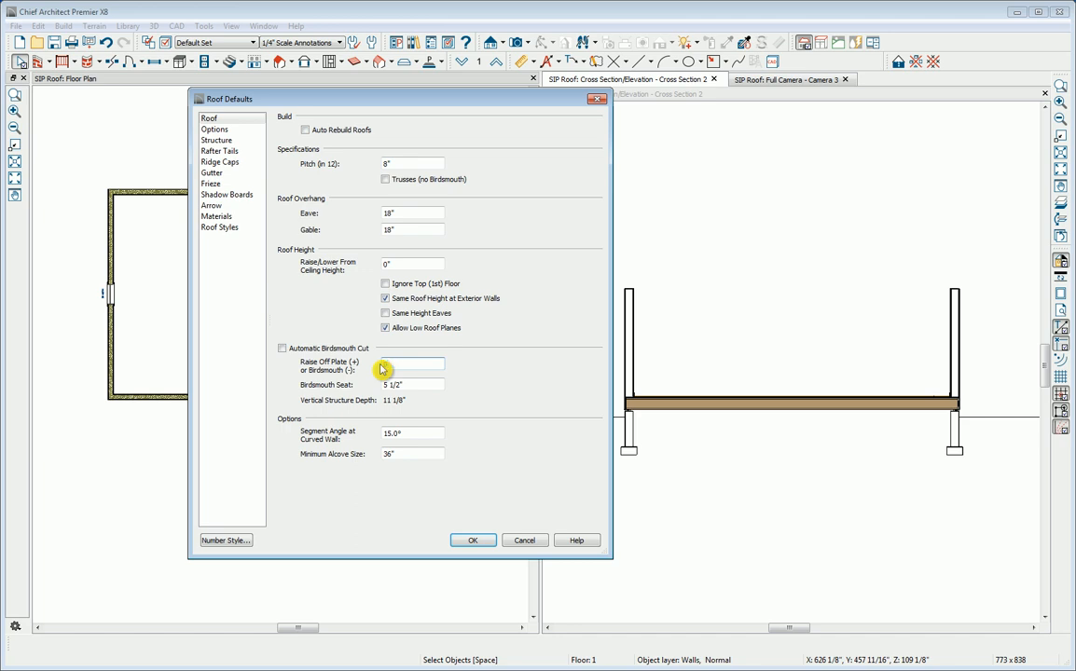
key("Tab")
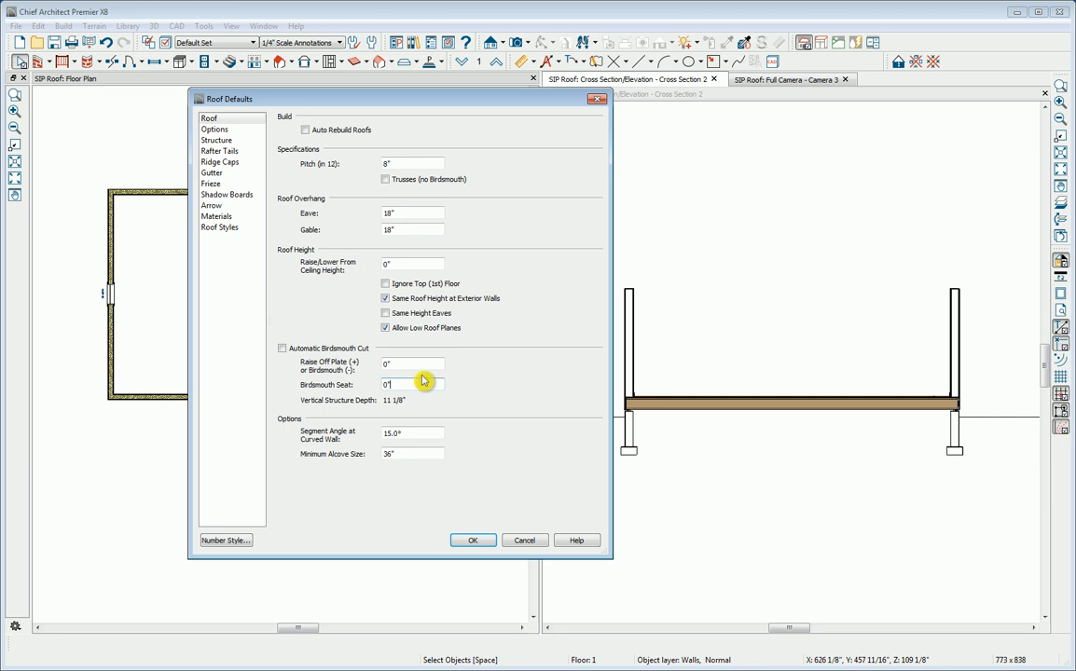
left_click(220, 131)
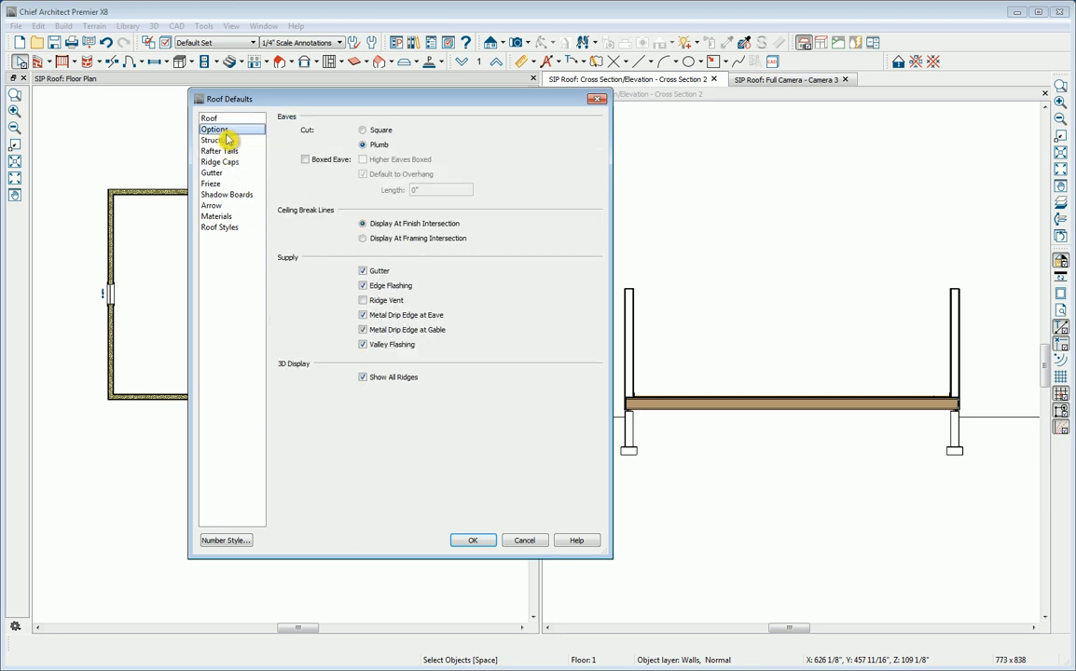
left_click(364, 131)
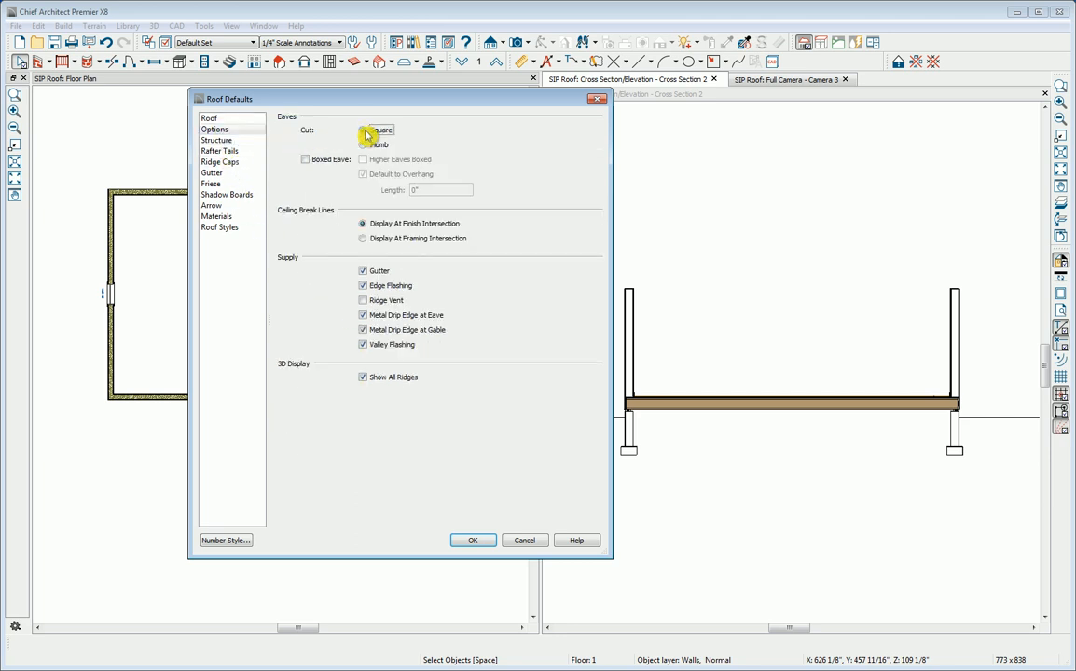
Step: Review the material and thickness of each layer in the default roof finish definition
left_click(222, 140)
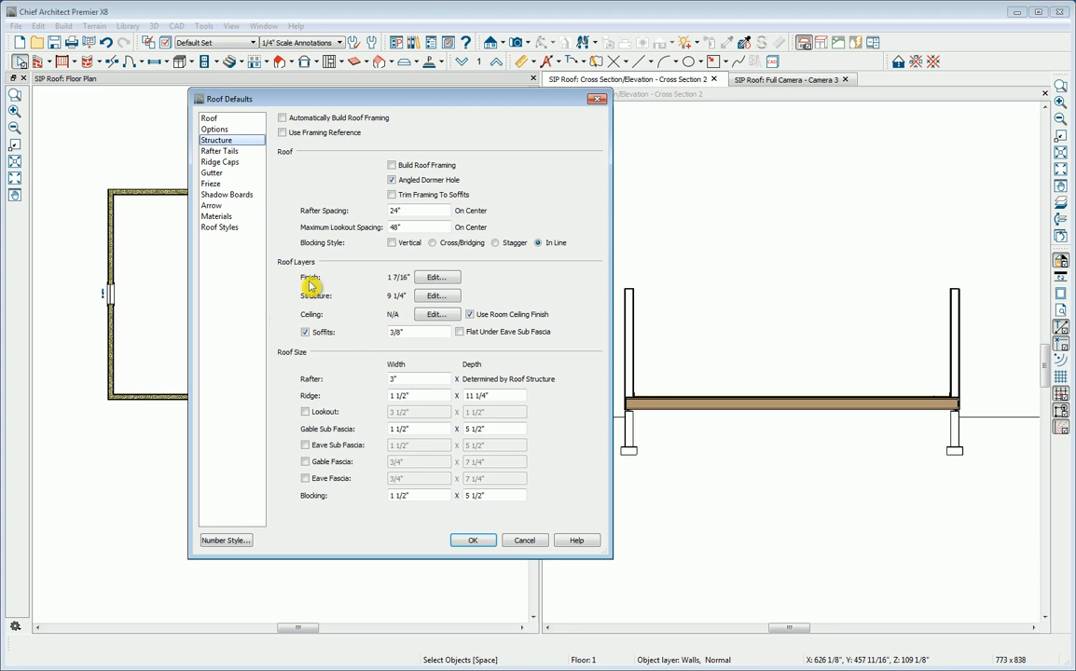
left_click(438, 282)
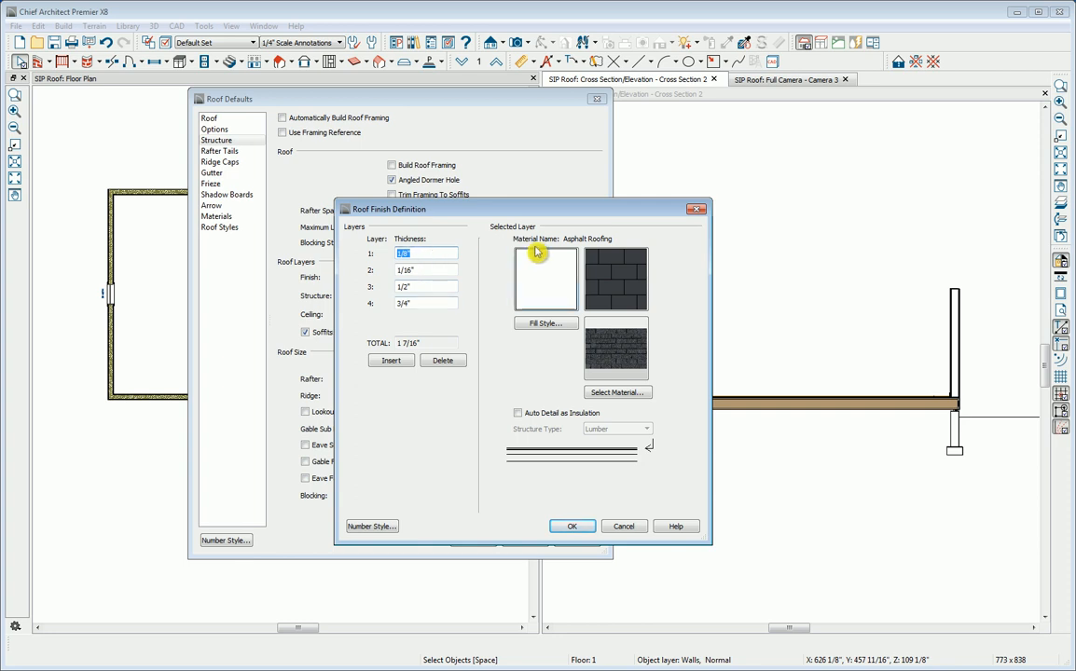
left_click(429, 271)
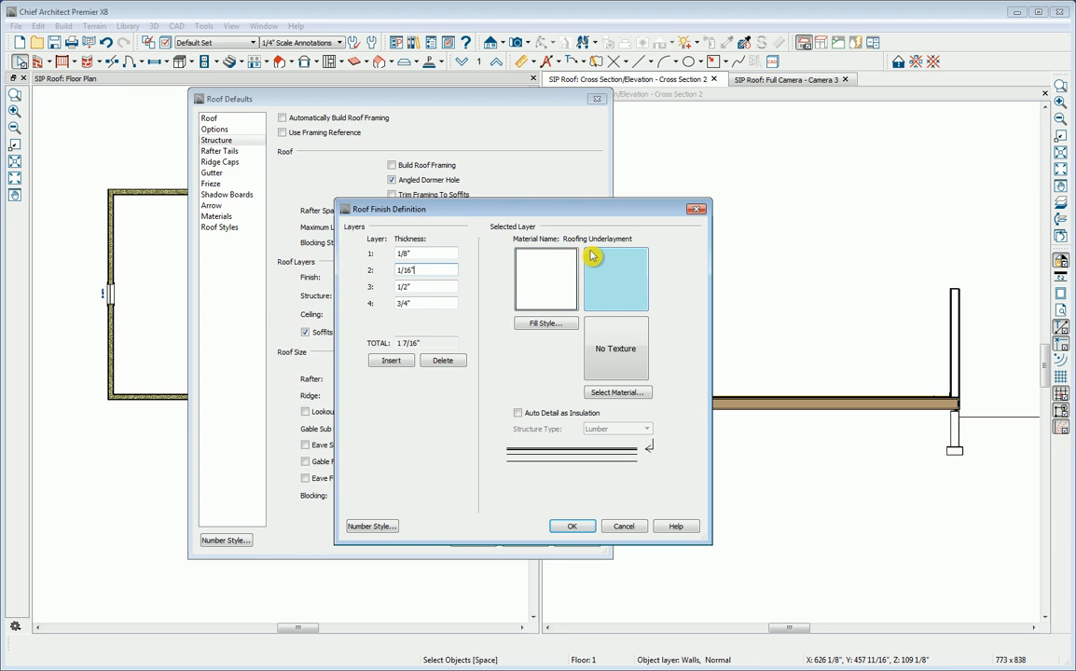
left_click(425, 287)
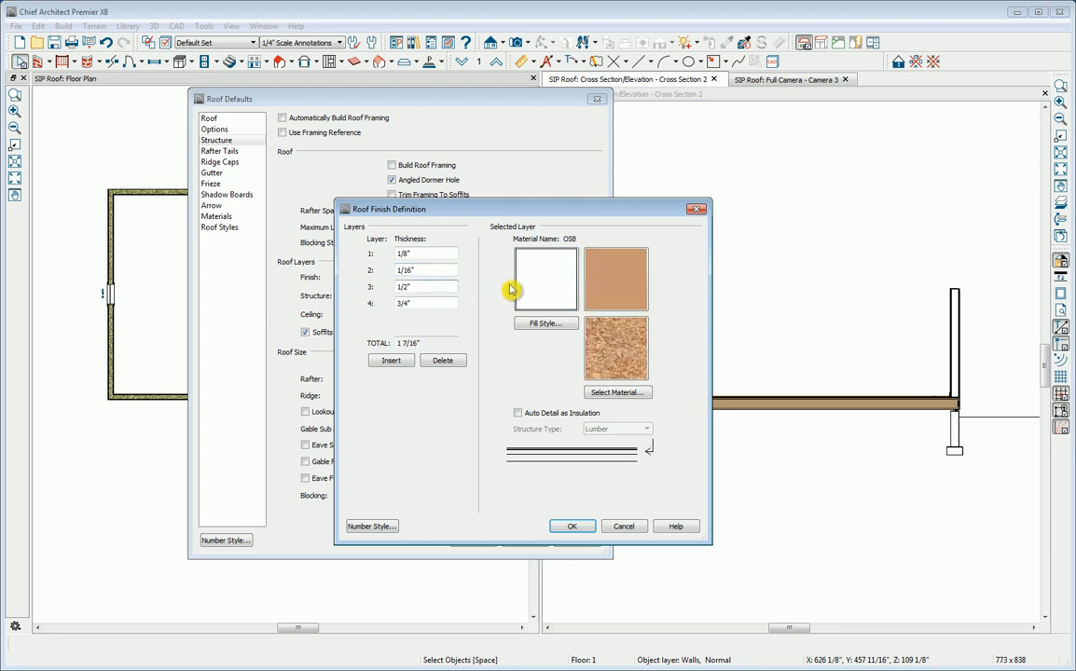
left_click(420, 303)
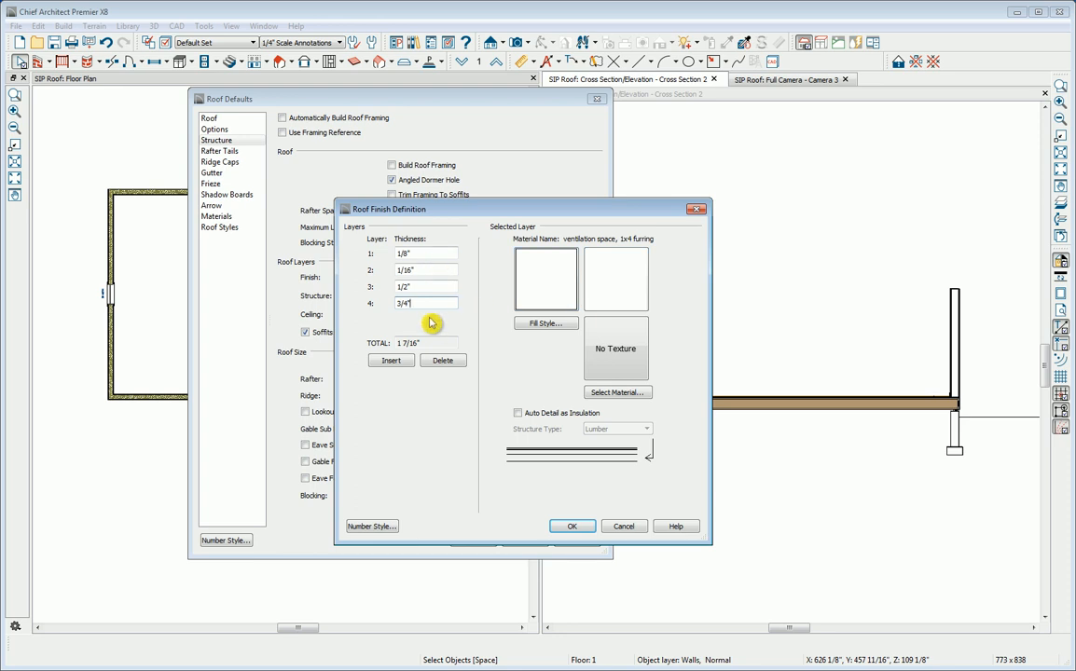
left_click(572, 528)
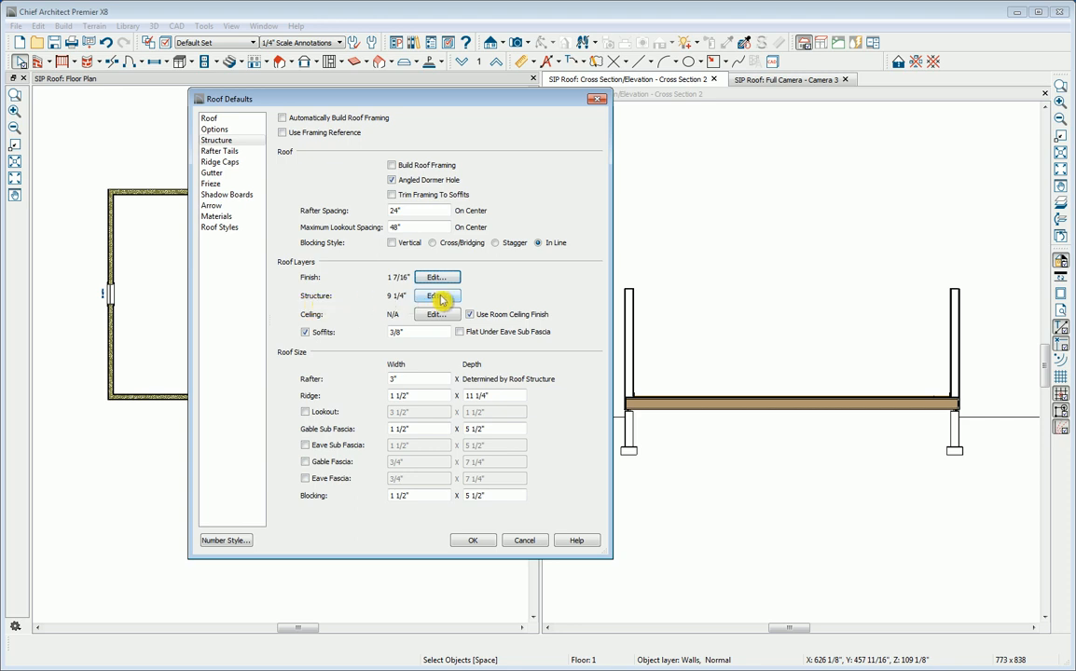
Step: In the default roof structure definition, insert four new layers and delete the Fir Framing layer
left_click(438, 297)
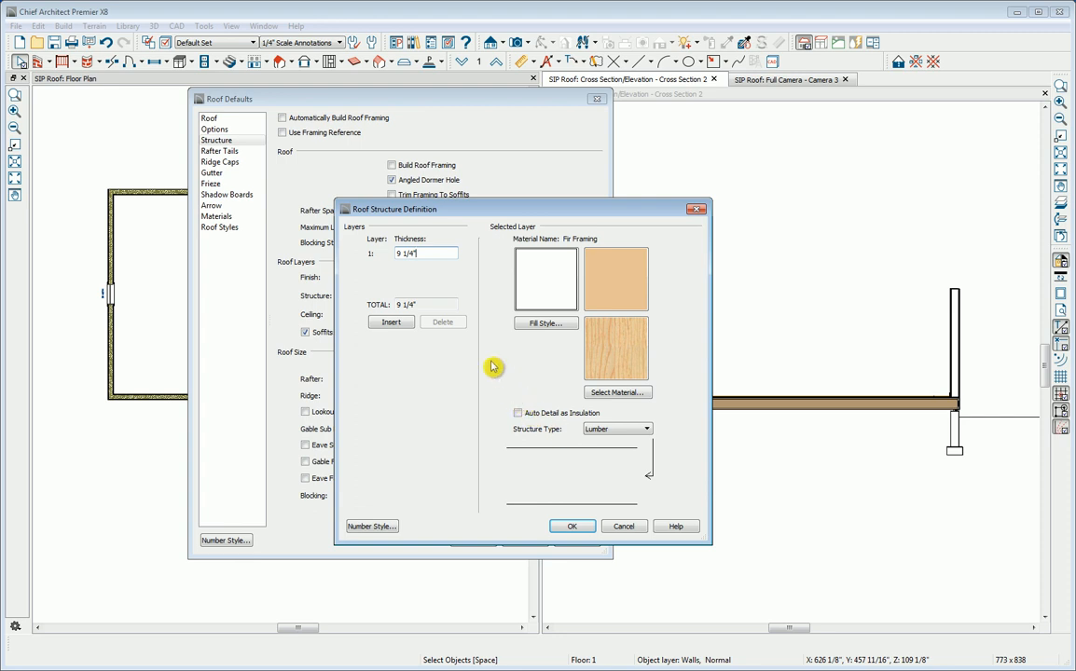
left_click(394, 326)
left_click(394, 337)
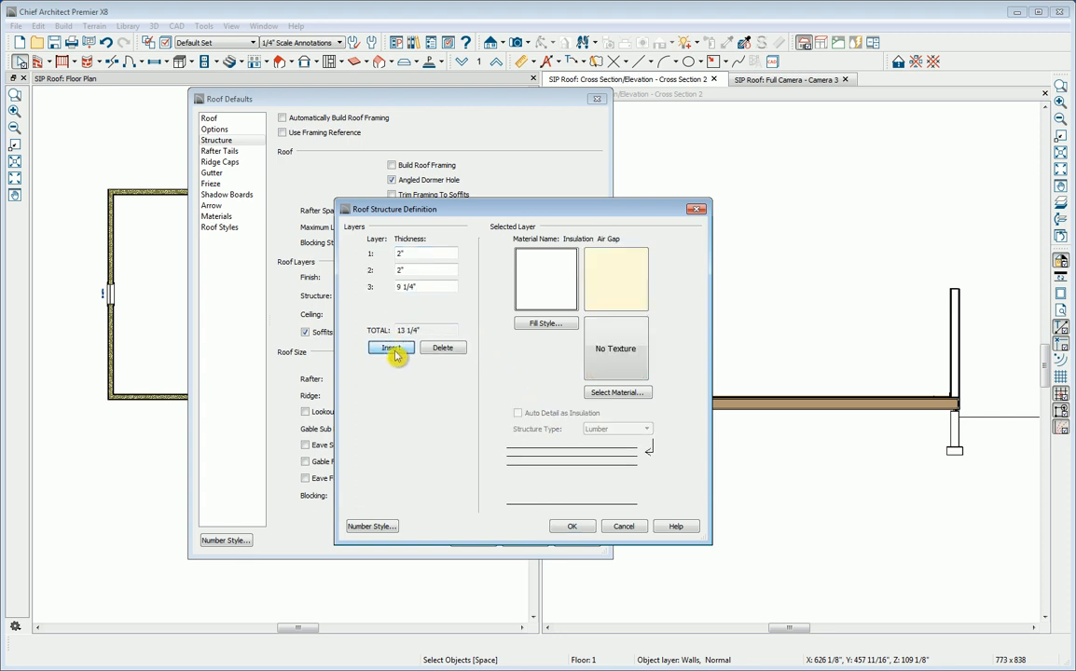
left_click(394, 350)
left_click(394, 362)
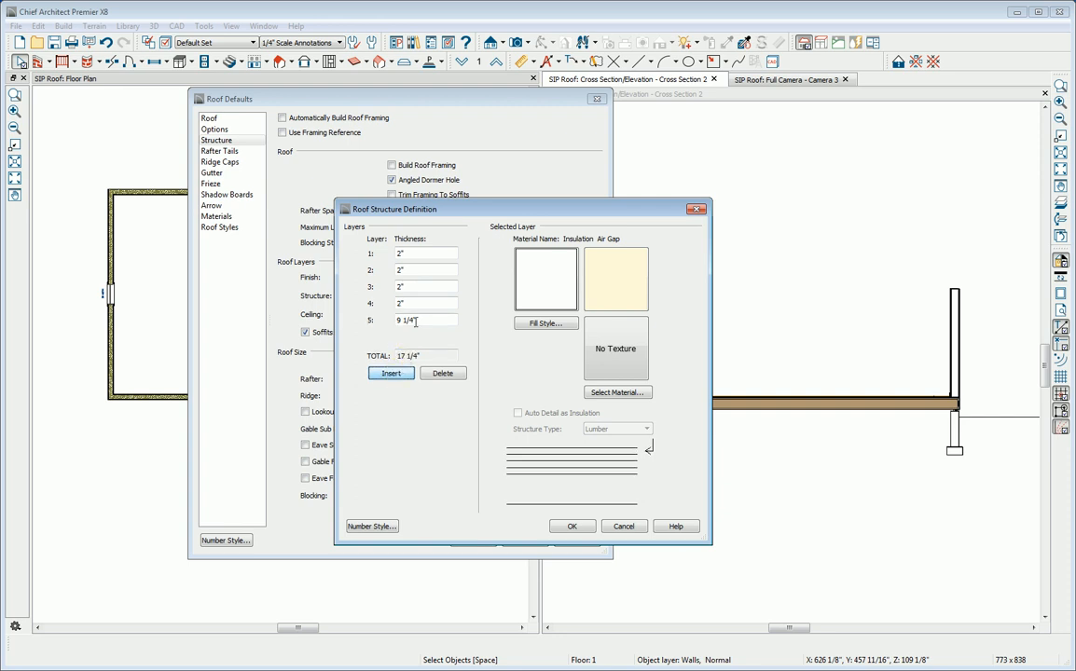
left_click(411, 322)
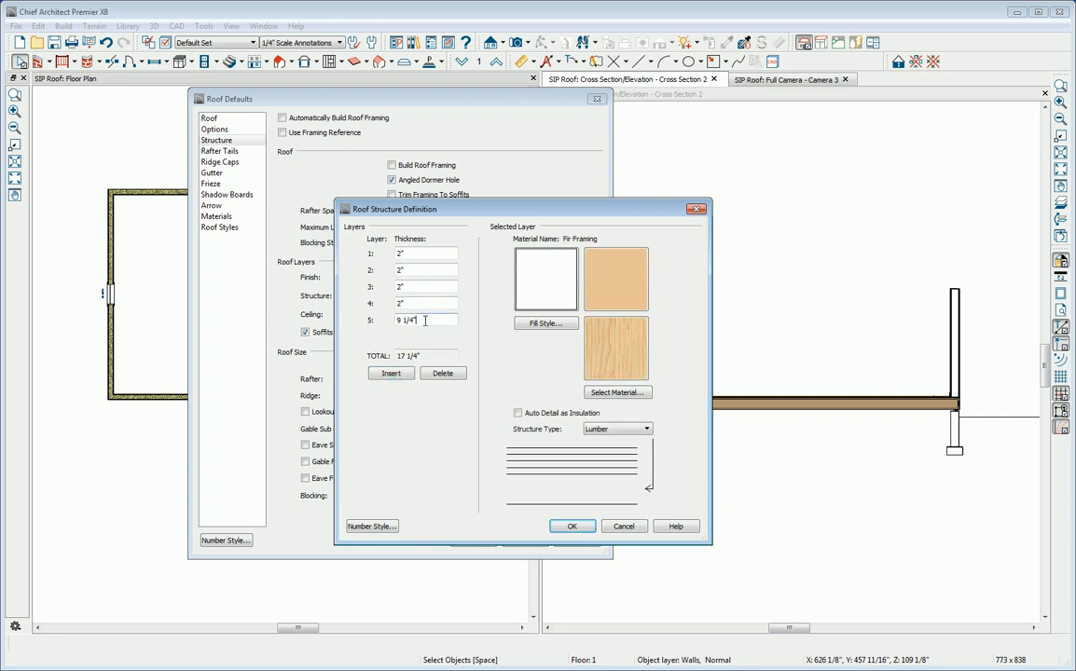
left_click(444, 374)
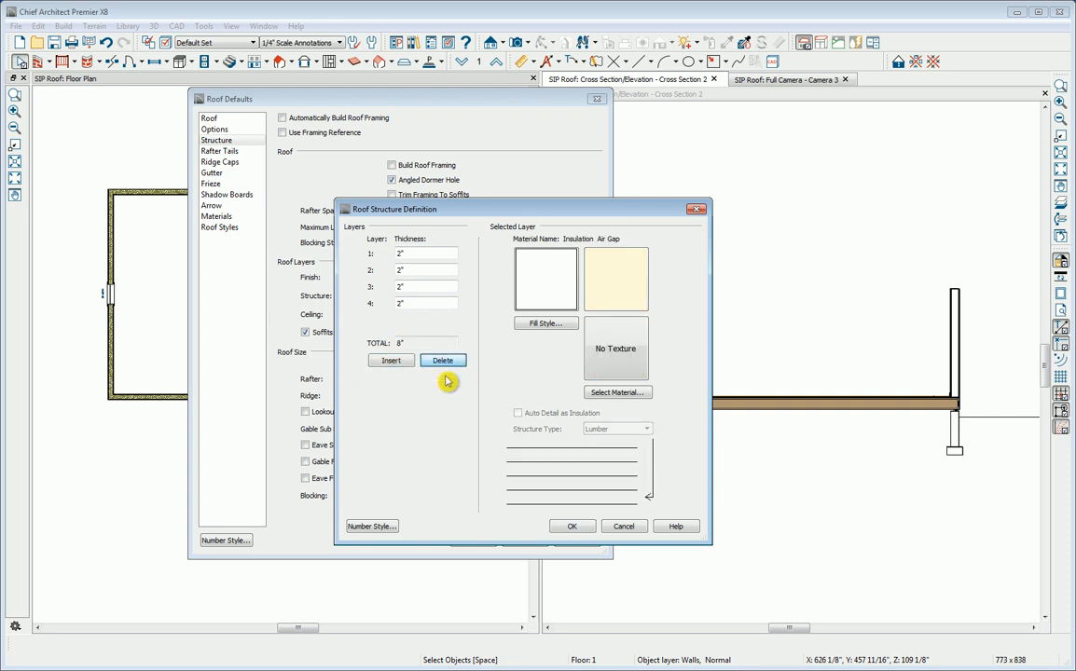
Step: Set roof structure layer 1 to a thickness of 1/16" and assign it the Building Paper material
left_click(420, 254)
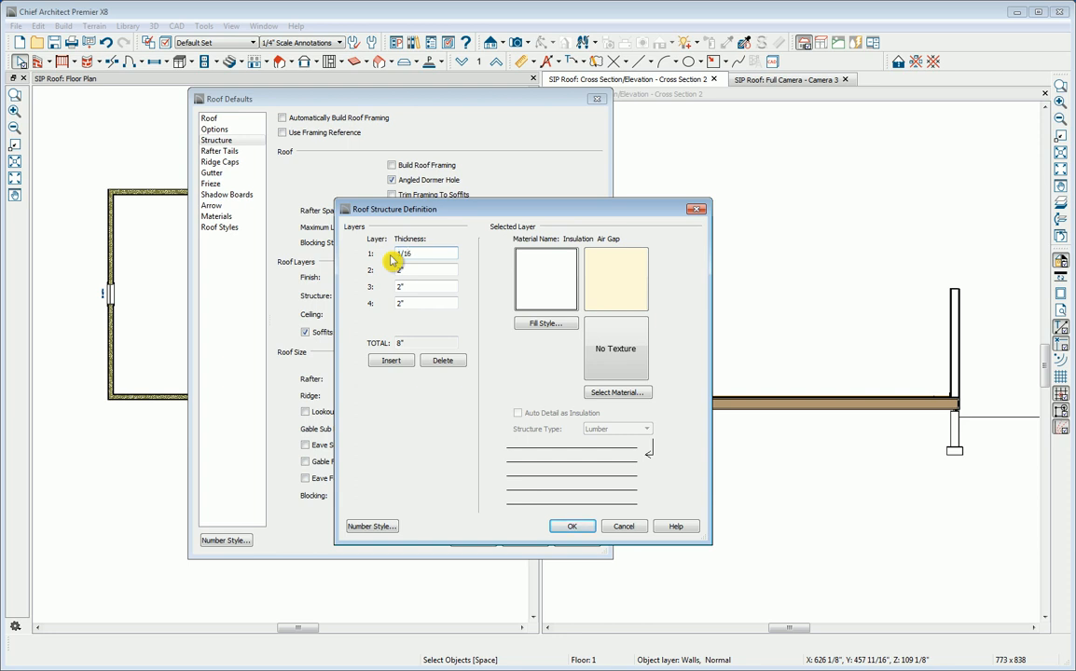
left_click(597, 393)
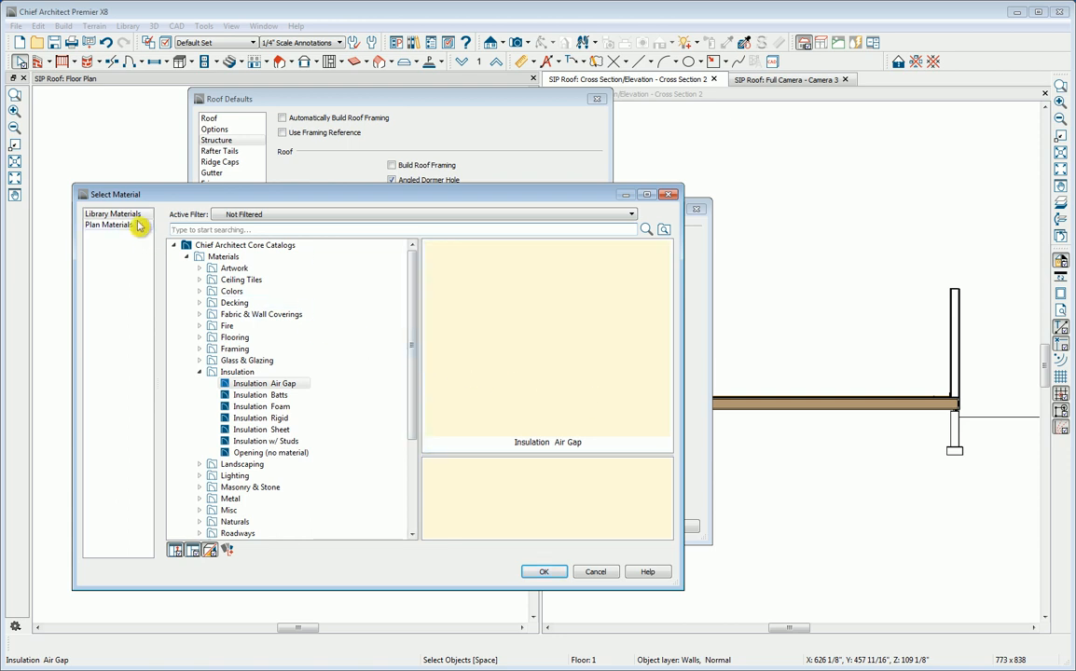
left_click(184, 230)
type("building")
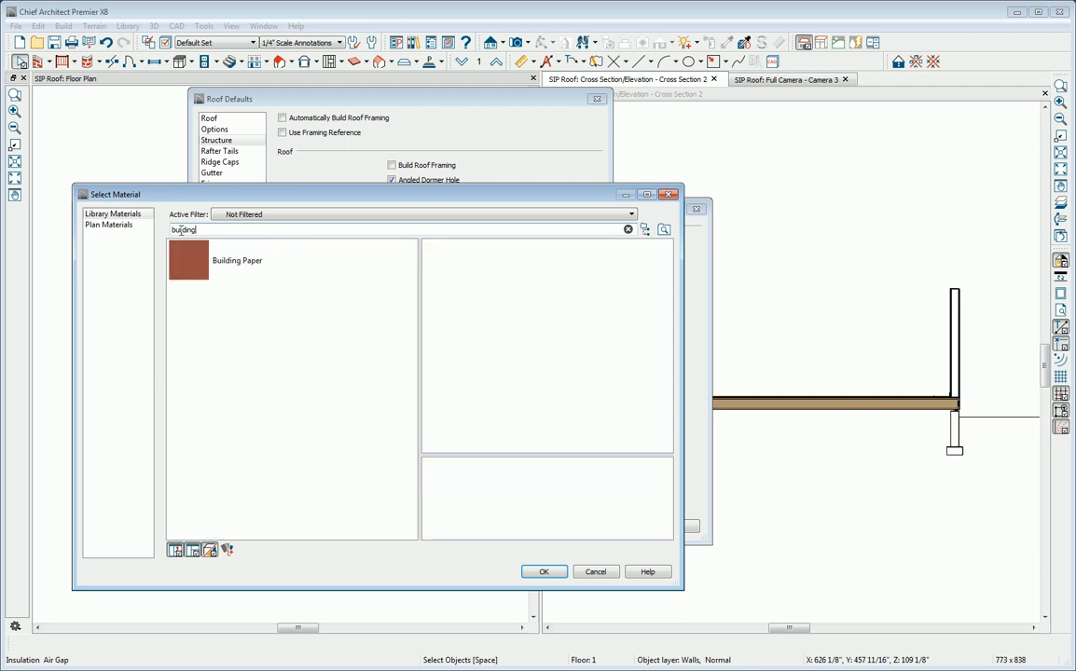
left_click(199, 268)
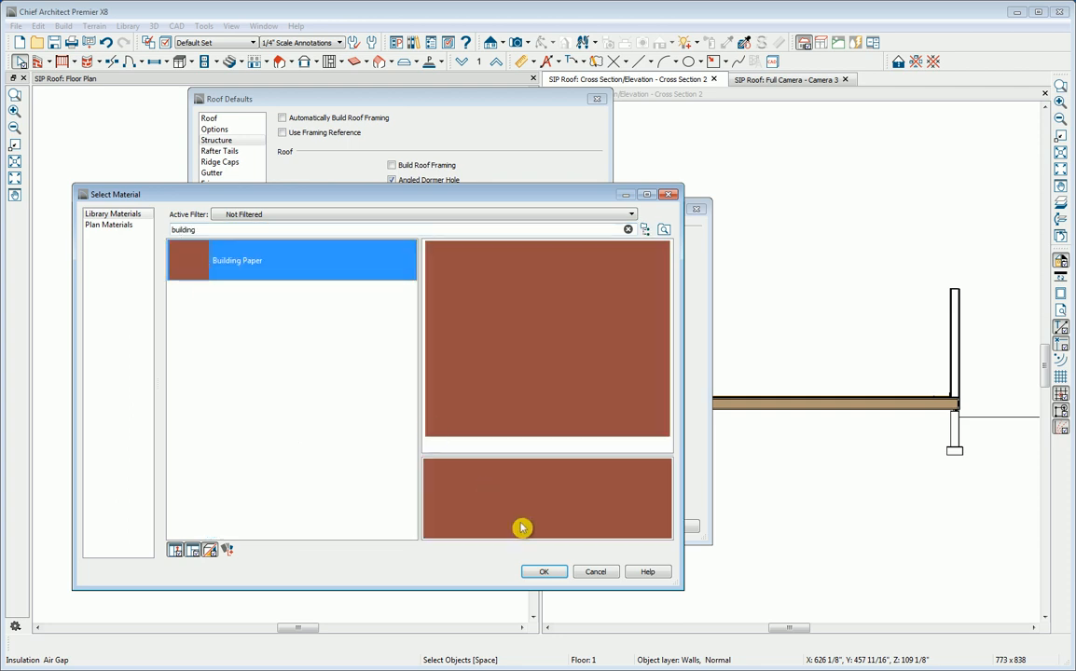
left_click(554, 574)
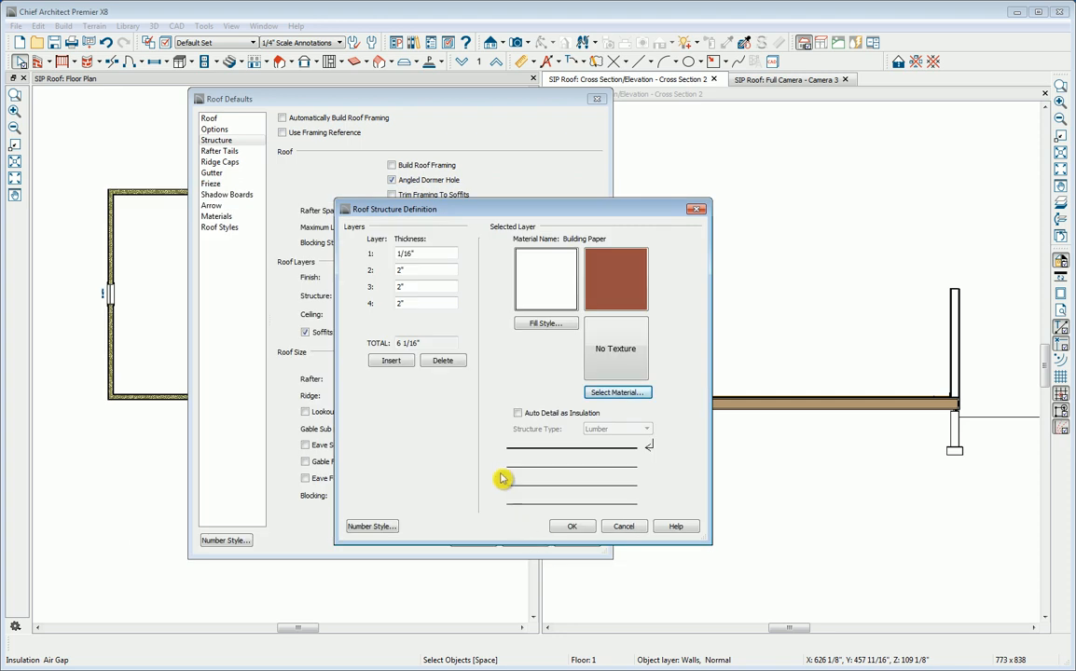
Step: Set roof structure layer 2 to a thickness of 7/16" and assign it the library's OSB material
left_click_drag(413, 269, 387, 281)
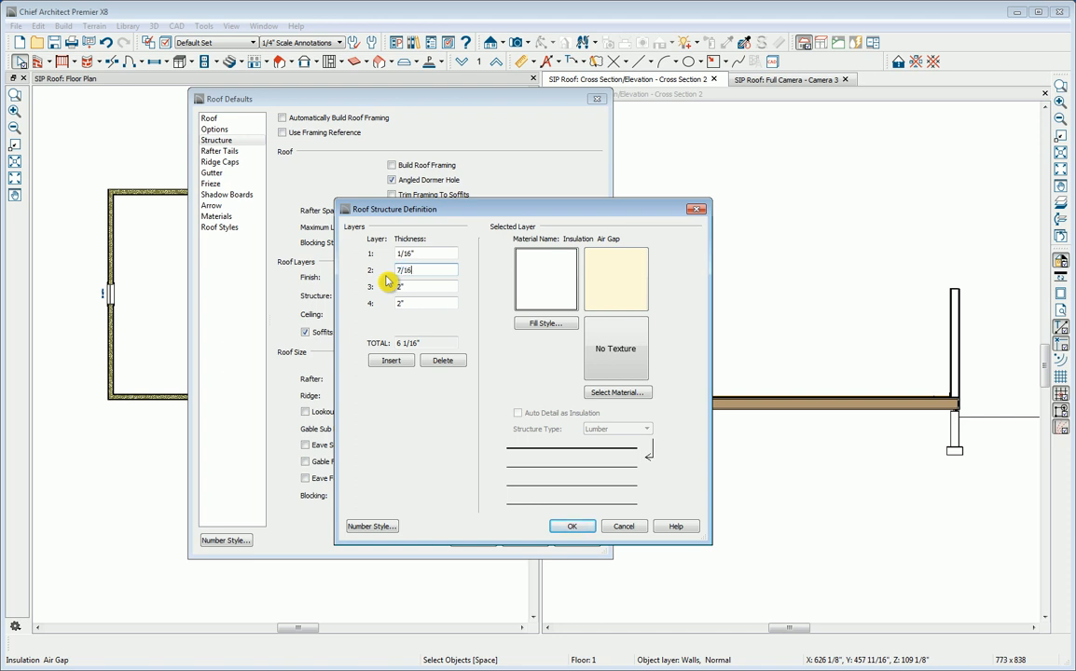
left_click(602, 394)
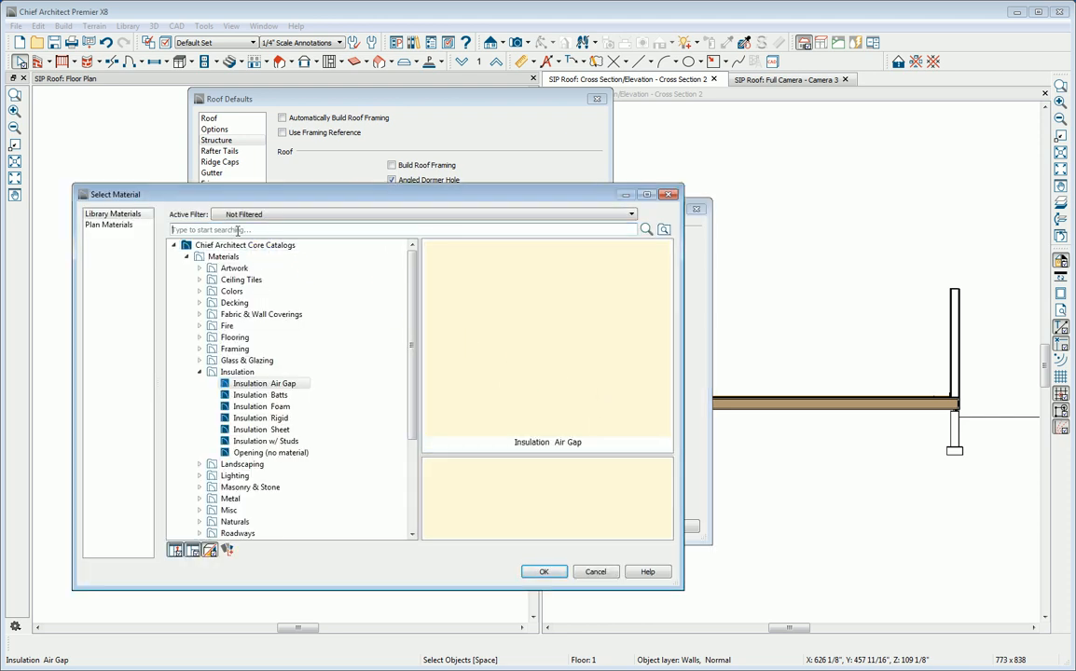
left_click(238, 231)
type("osb")
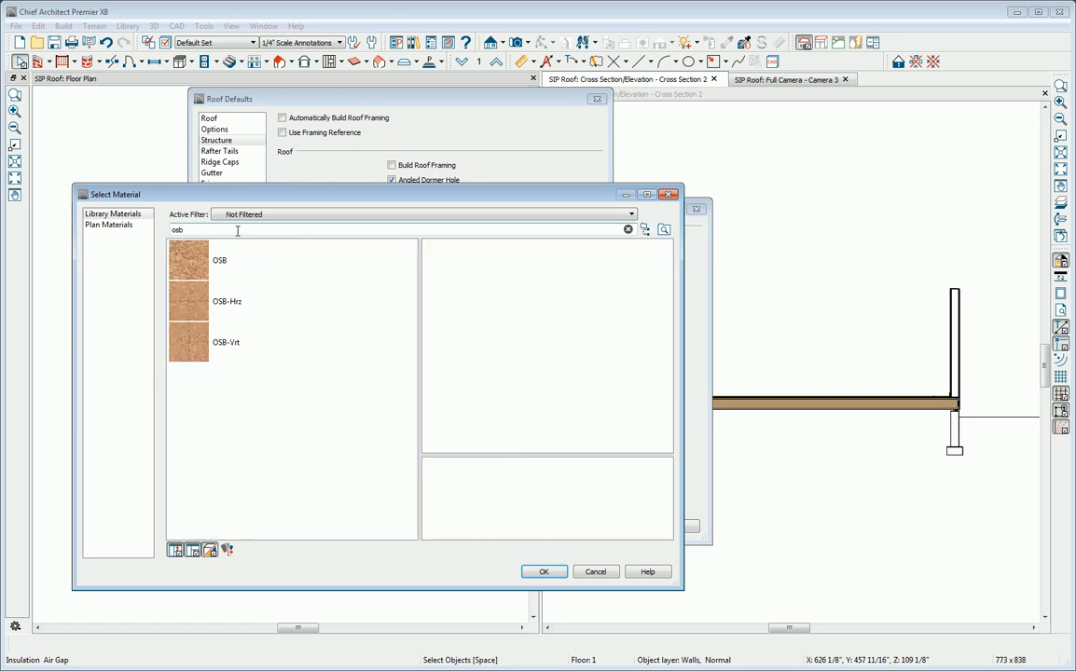
left_click(203, 269)
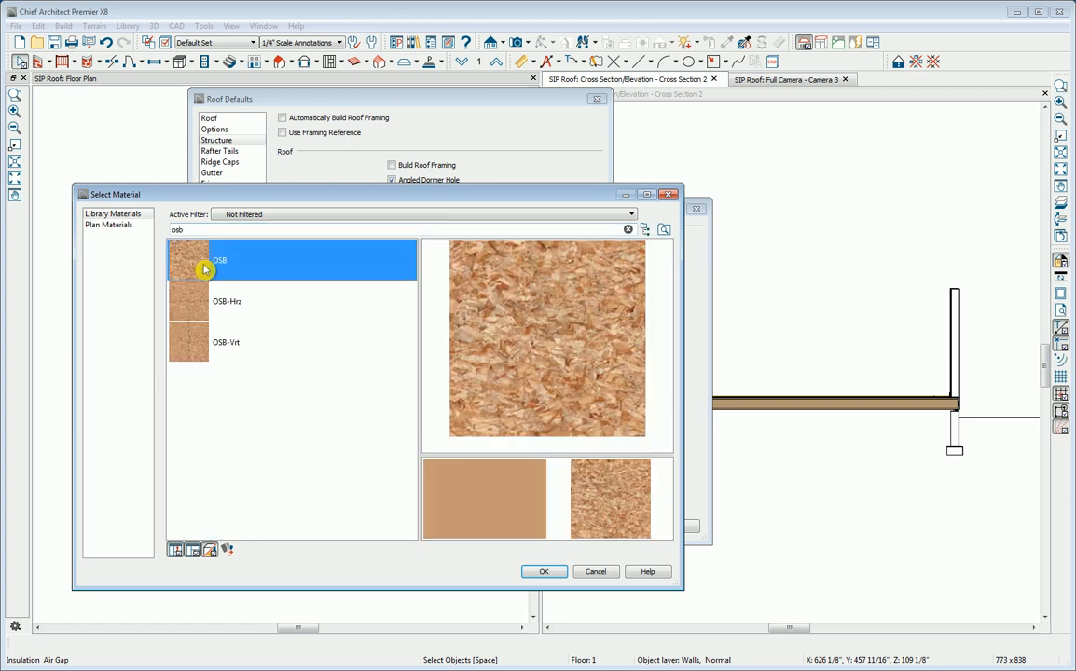
left_click(544, 573)
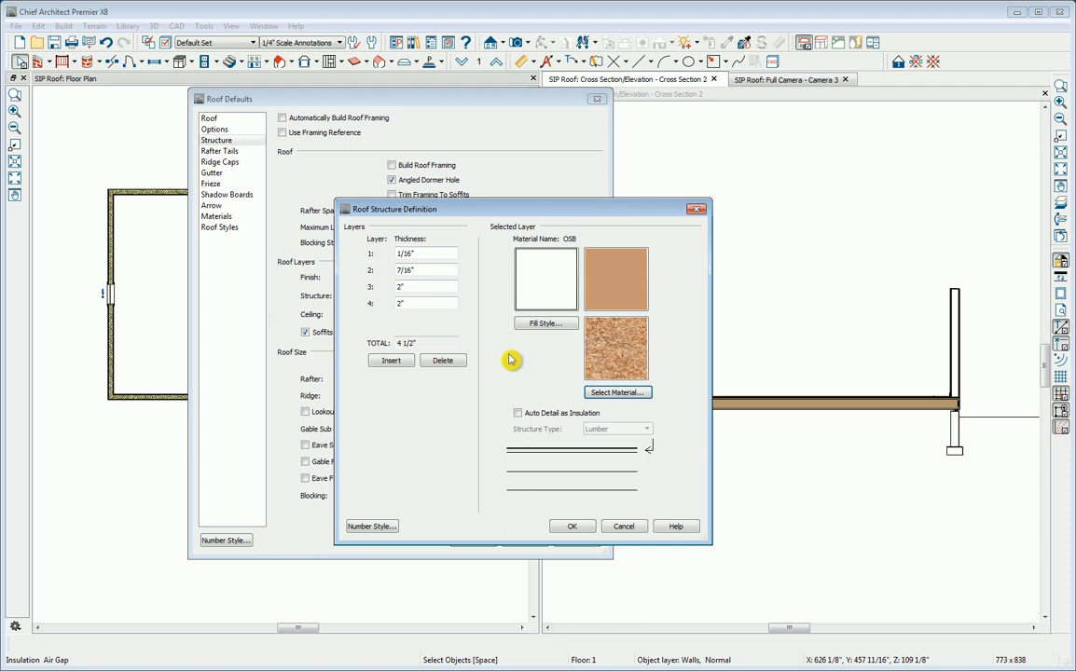
Step: Copy the plan's OSB material as "OSB, SIP panel", add the copy to the library and assign it to roof structure layer 2
left_click(601, 393)
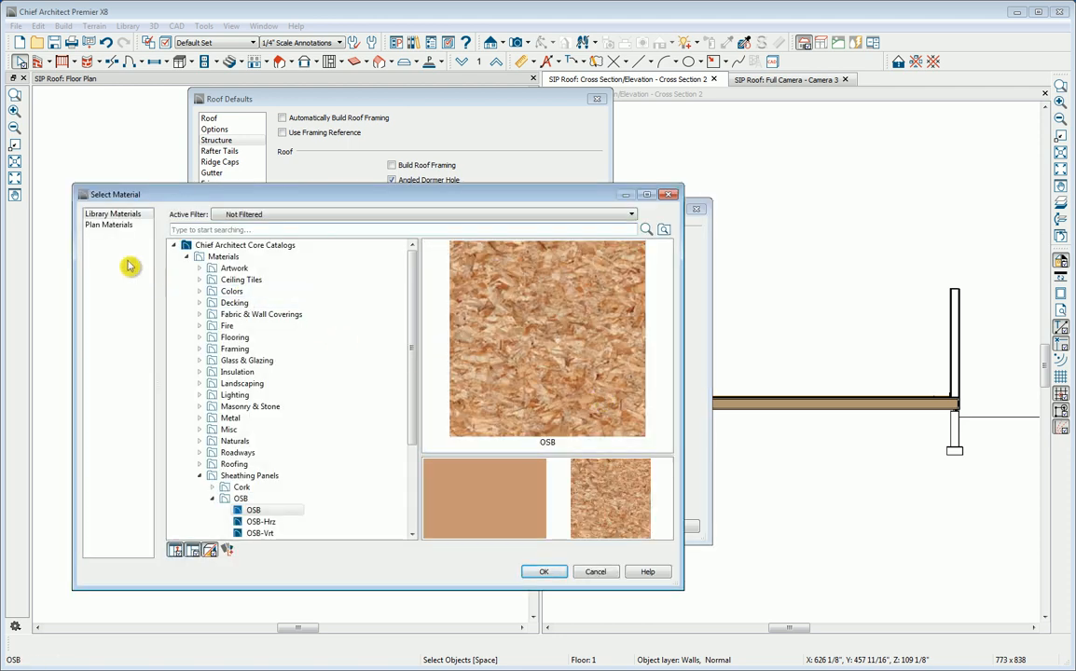
left_click(110, 224)
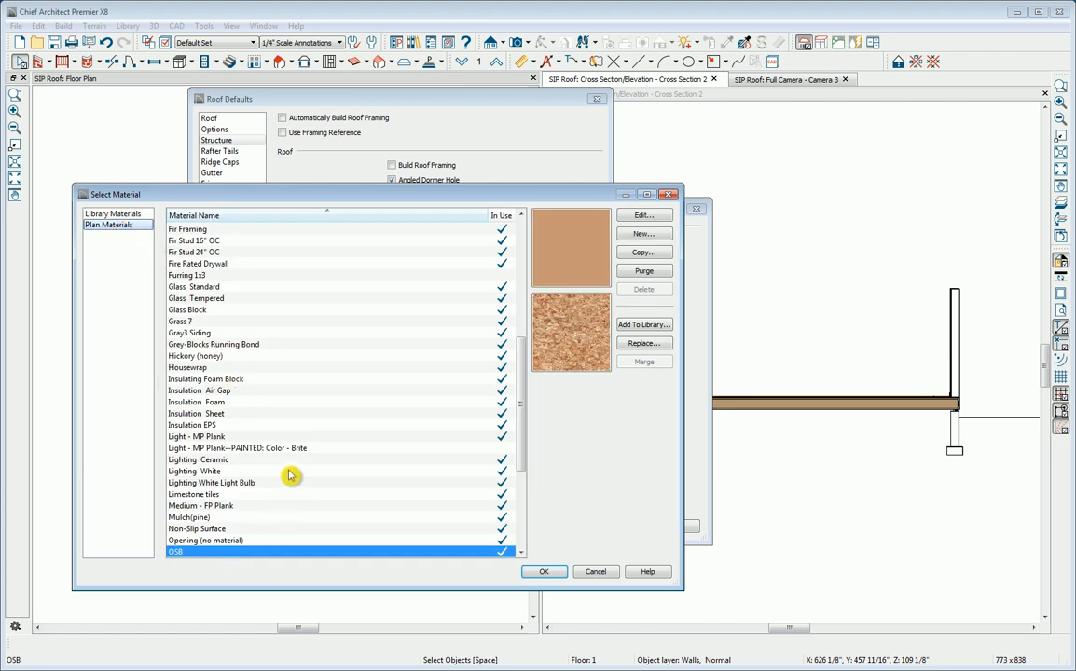
scroll(289, 476, "down", 3)
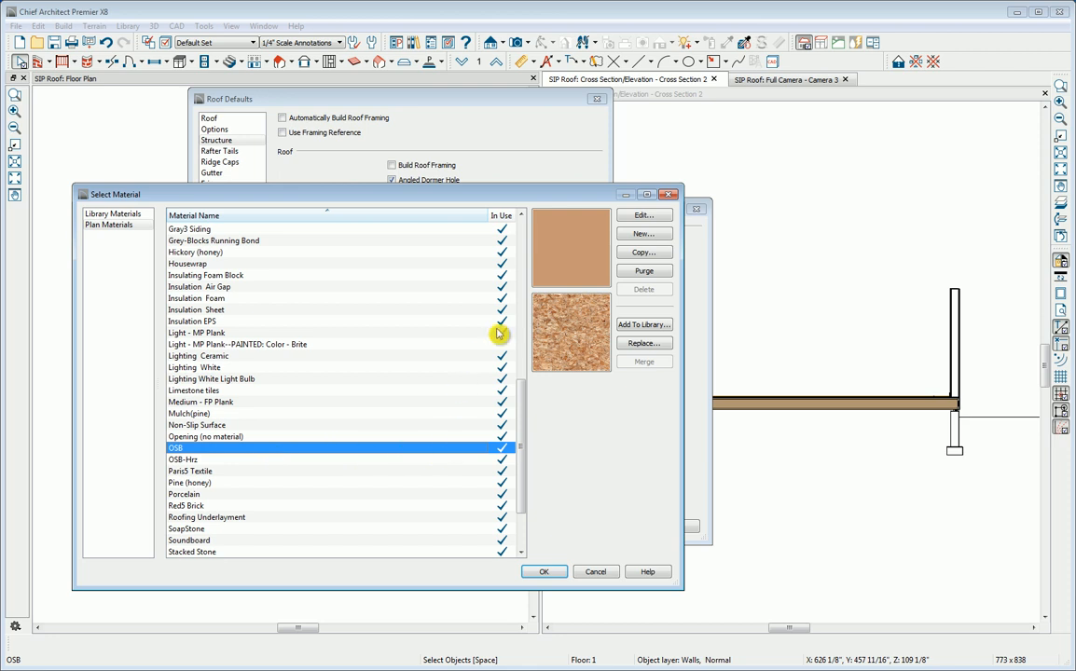
left_click(635, 255)
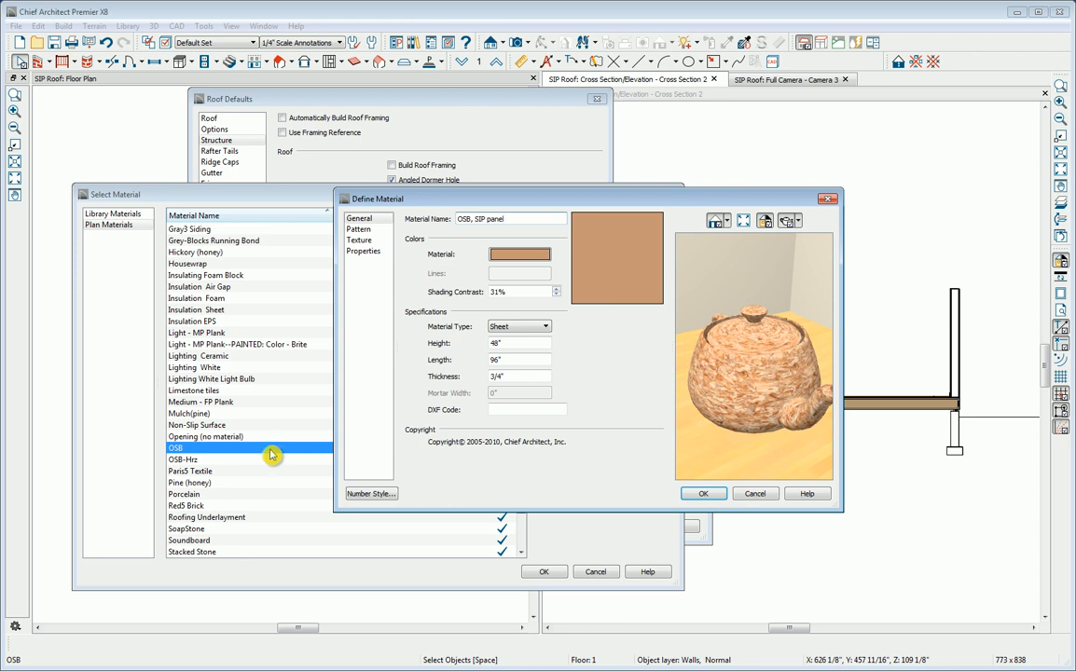
left_click(706, 494)
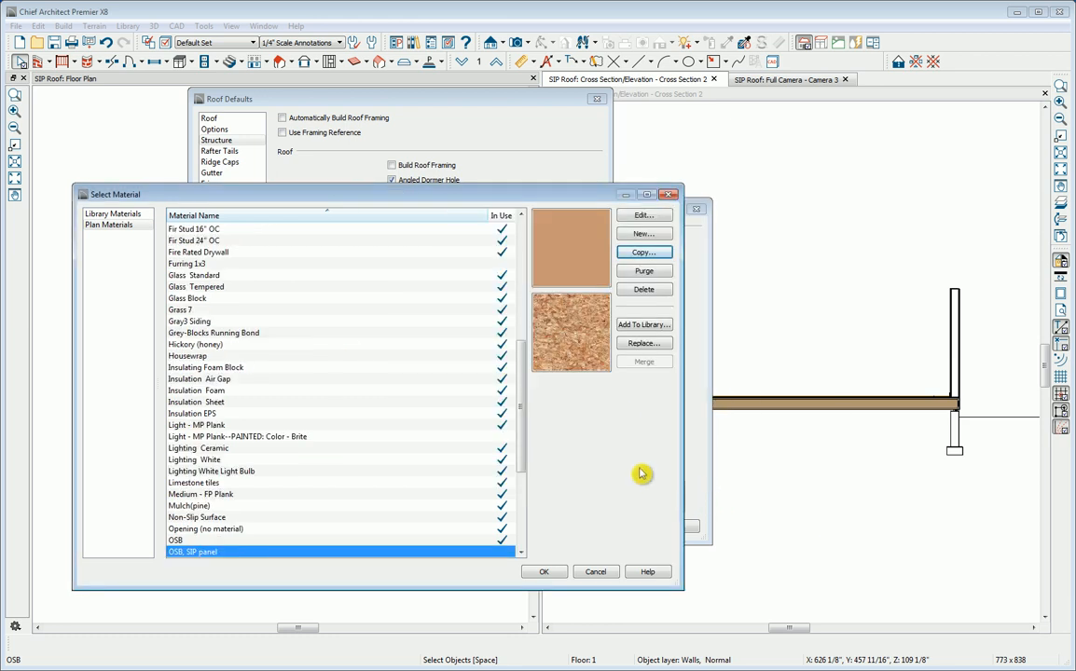
left_click(640, 328)
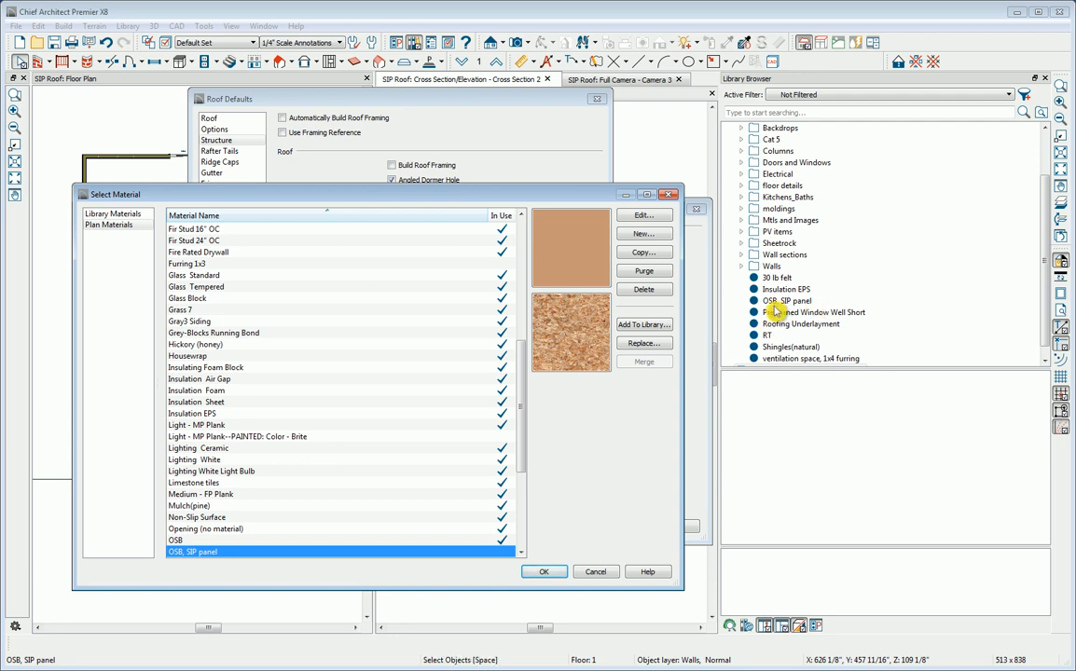
left_click(539, 573)
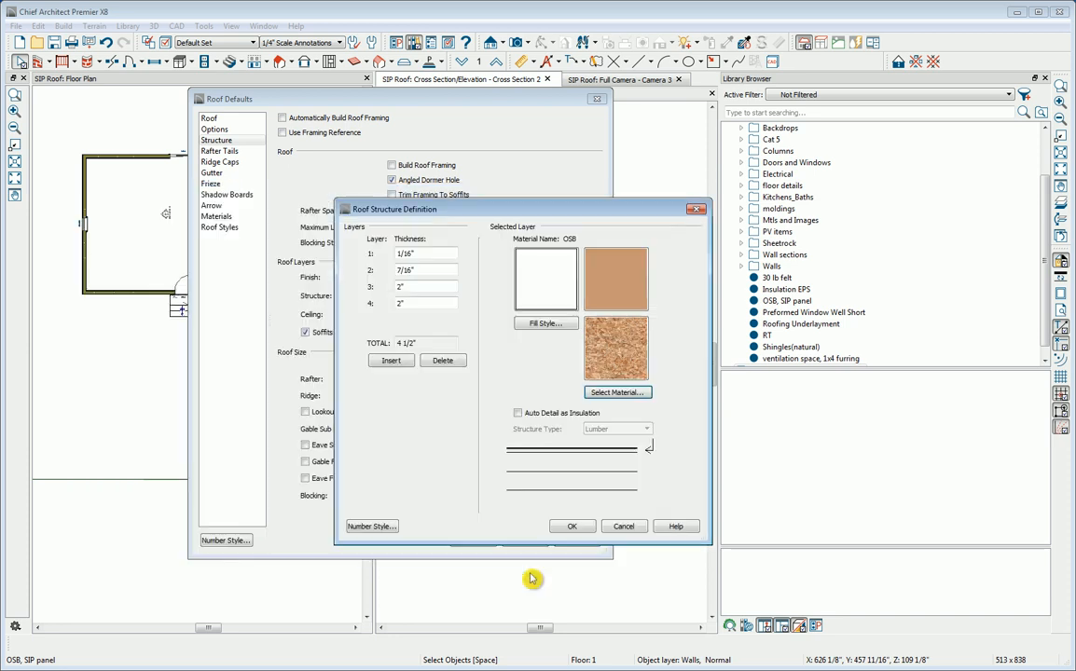
Step: Set roof structure layer 3 to 11 5/16" of the Insulation EPS plan material, with Auto Detail as Insulation enabled
left_click(415, 289)
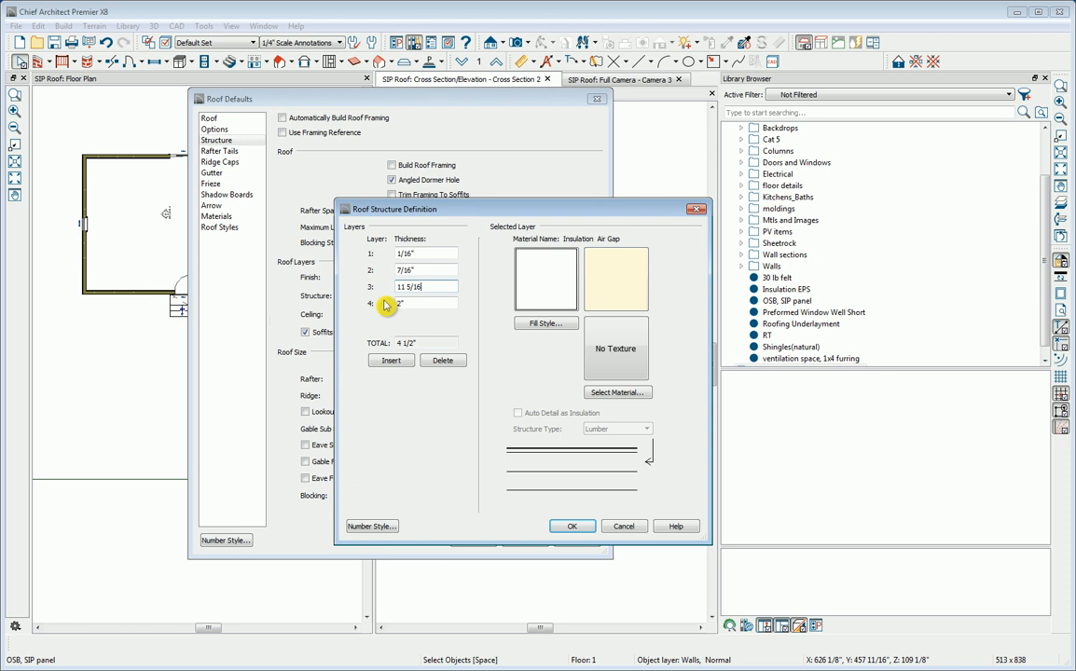
left_click(608, 394)
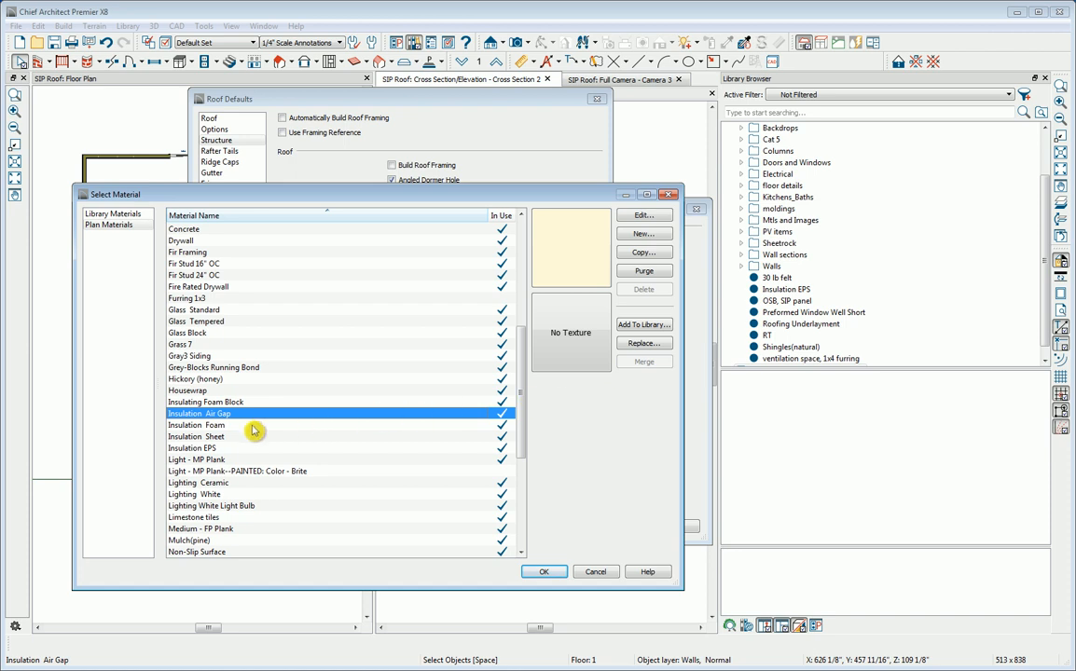
left_click(191, 448)
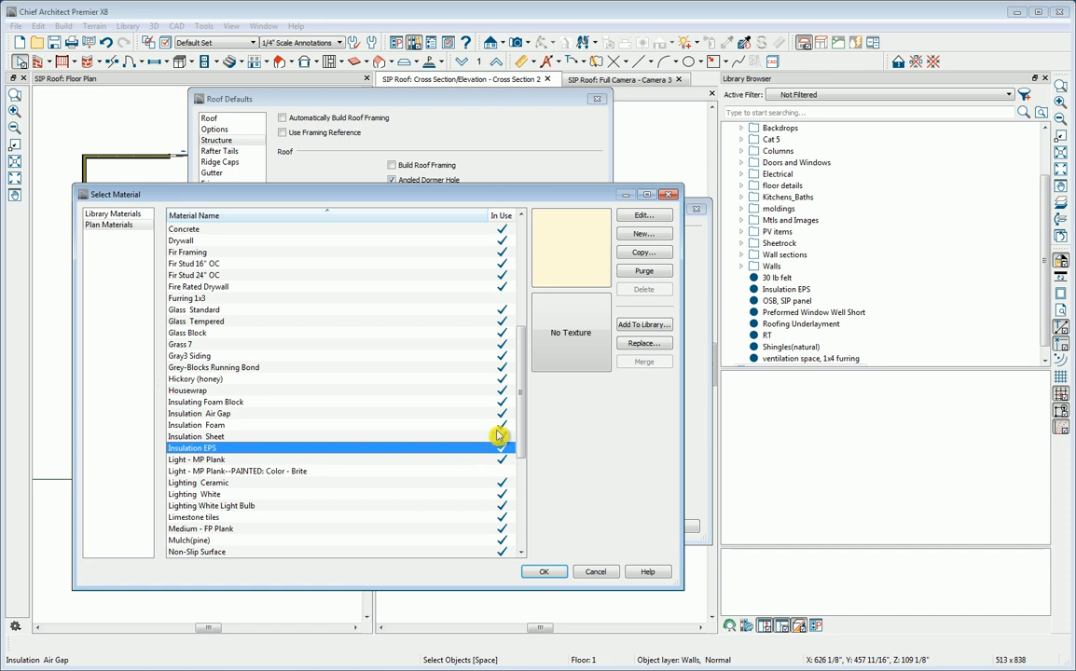
left_click(647, 215)
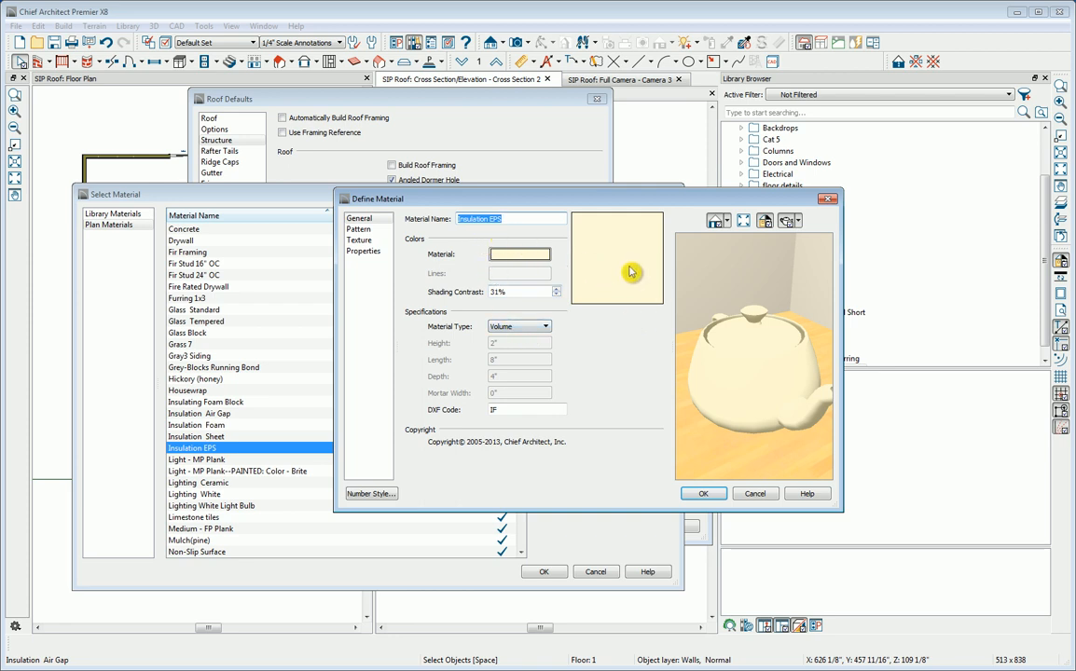
left_click(703, 494)
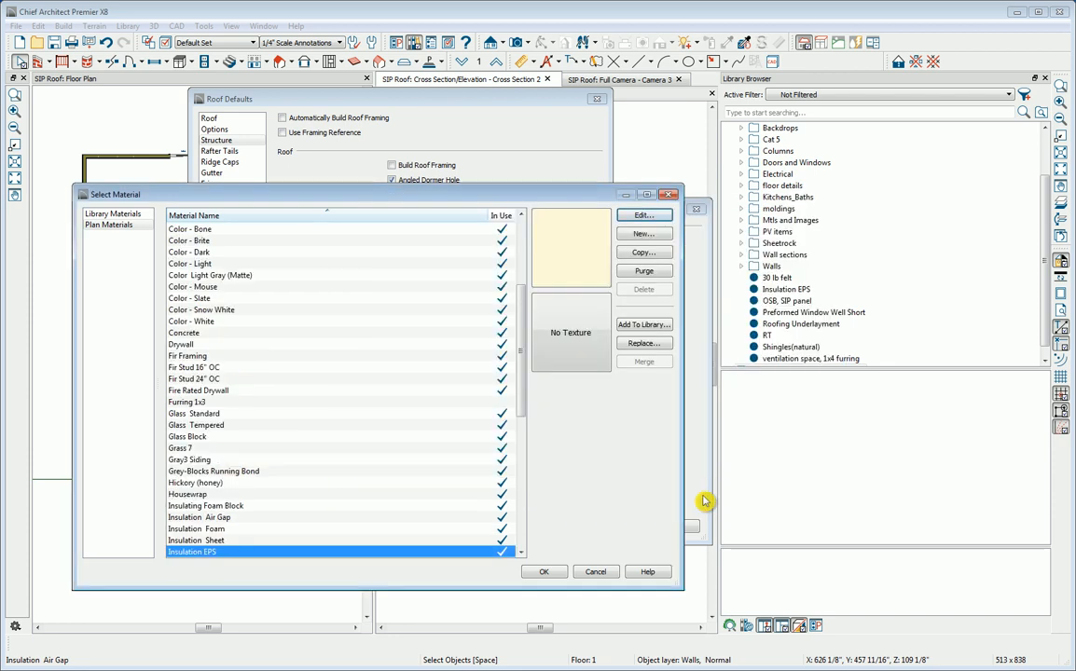
left_click(547, 573)
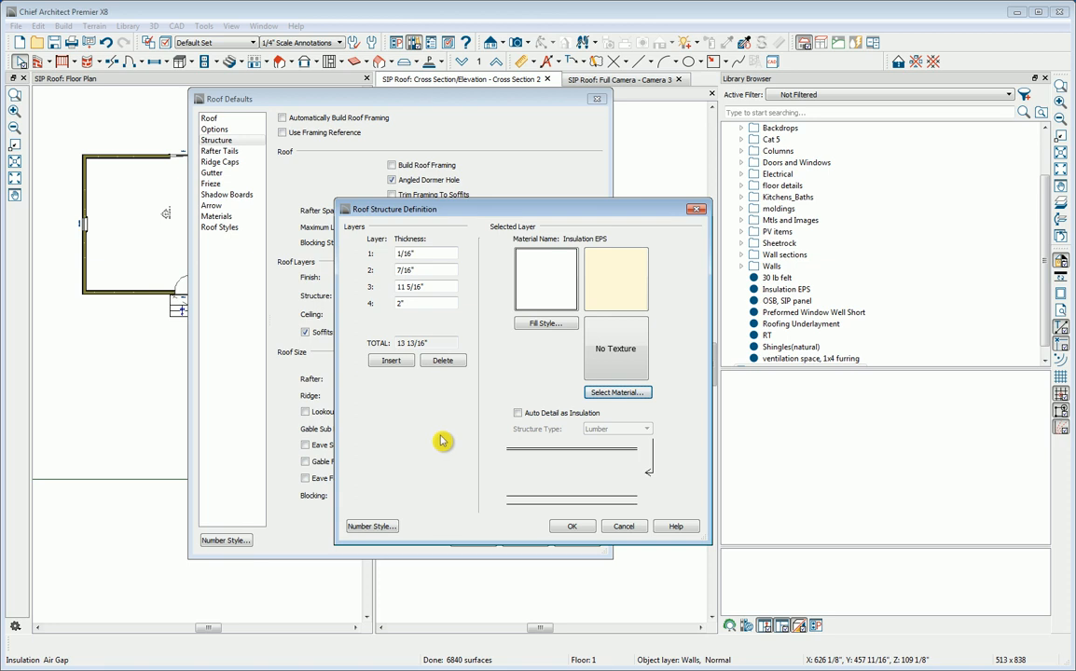
left_click(419, 287)
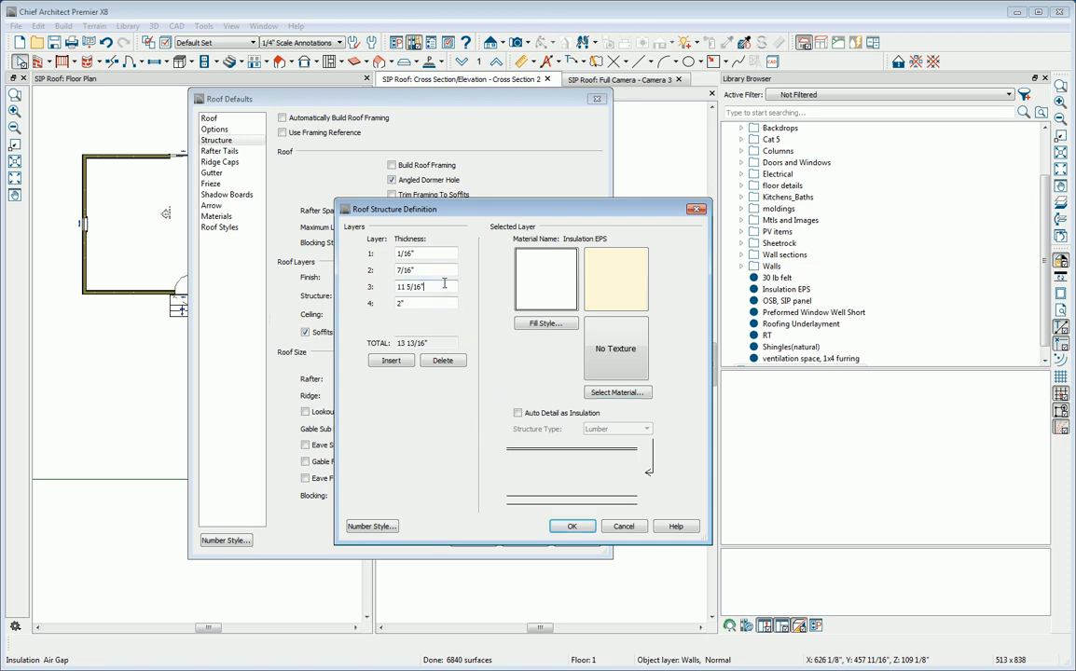
left_click(518, 414)
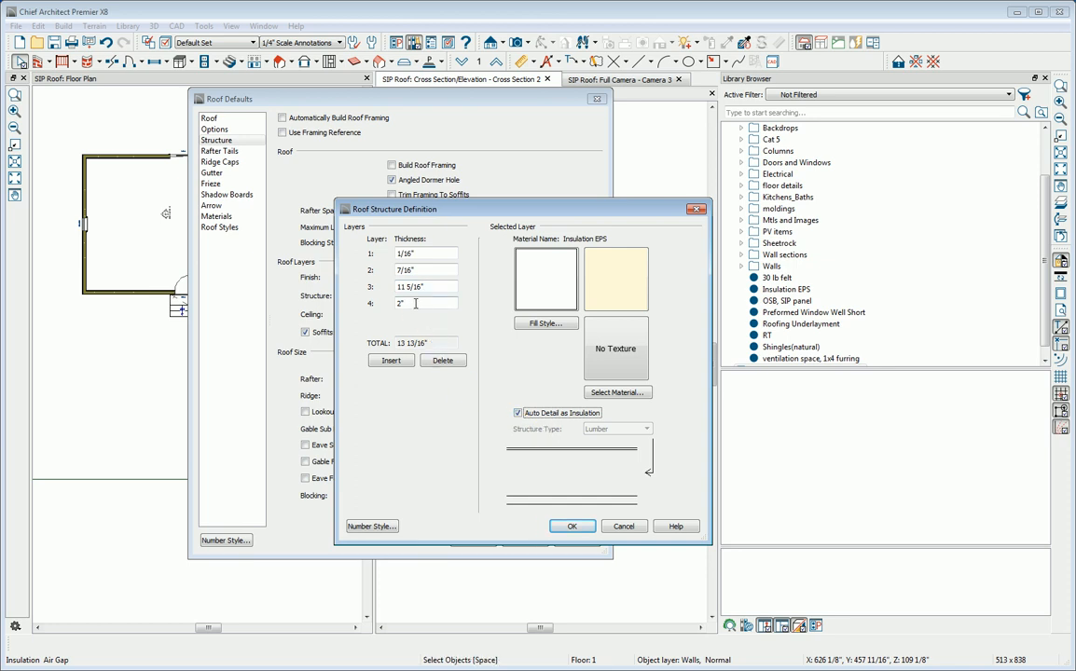
Step: Set roof structure layer 4 to a thickness of 7/16" with the "OSB, SIP panel" material and accept the structure definition
left_click(390, 320)
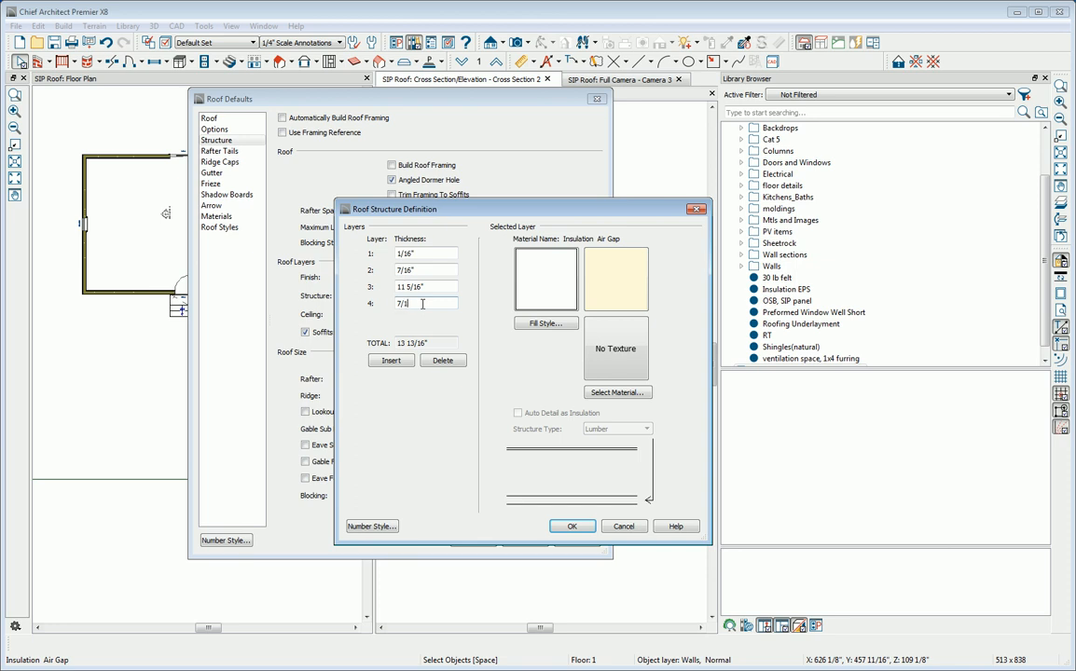
left_click(611, 392)
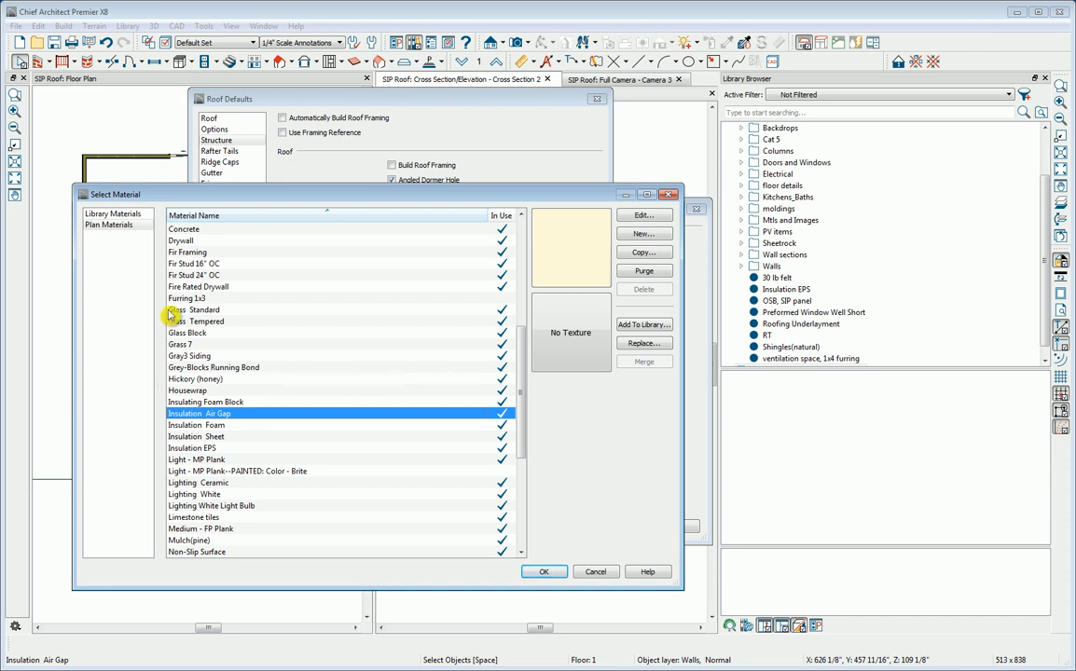
left_click(263, 381)
key("o")
key("s")
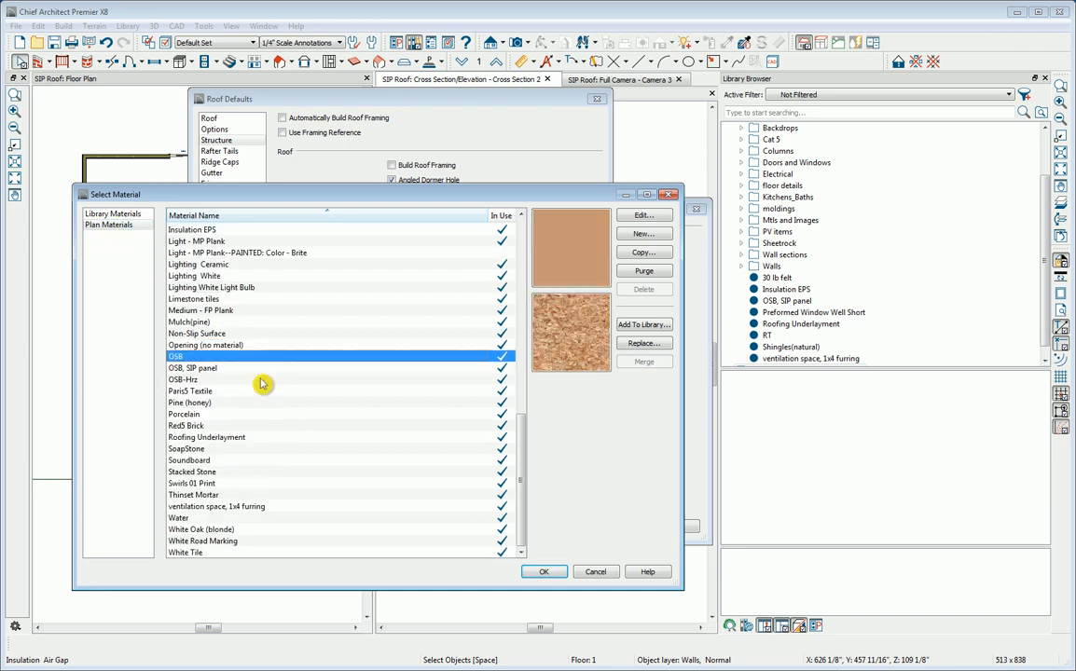
left_click(198, 370)
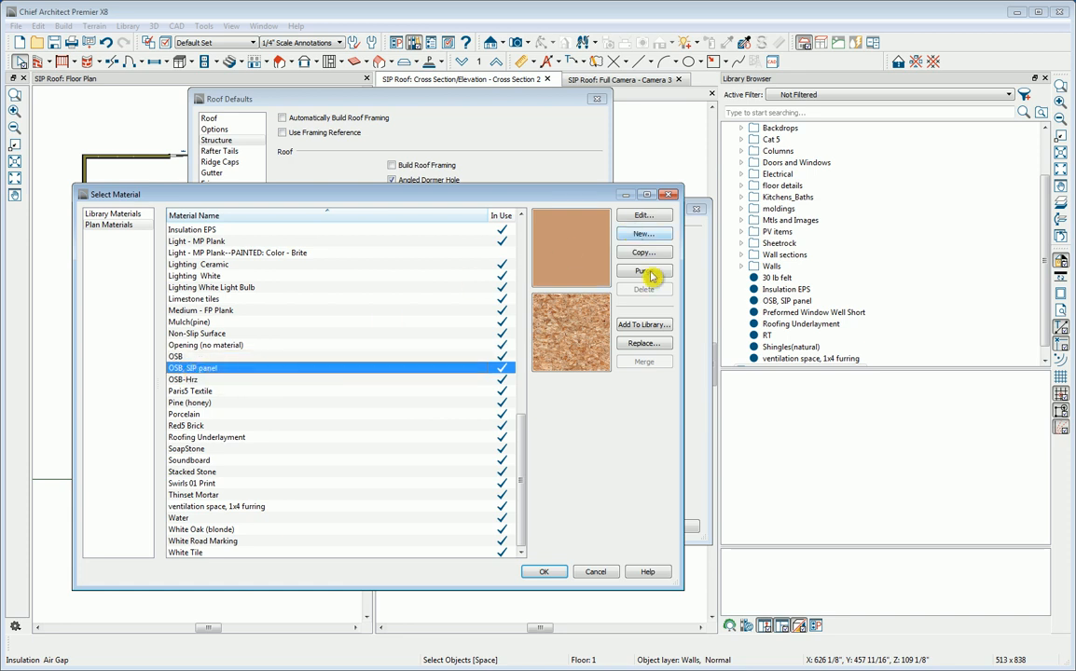
left_click(550, 571)
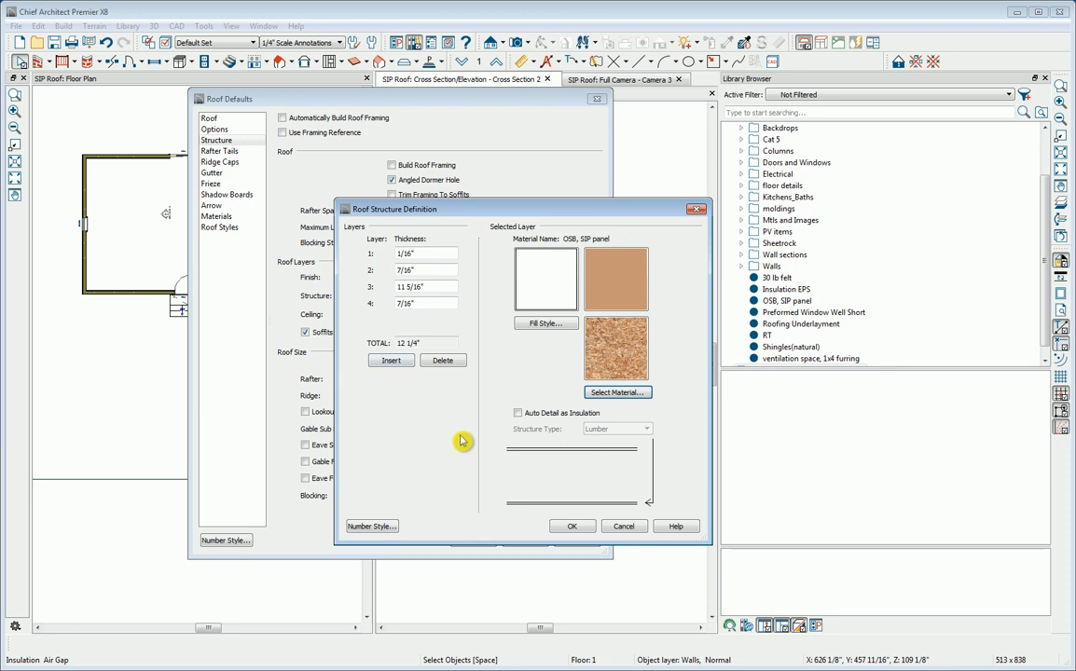
left_click(572, 527)
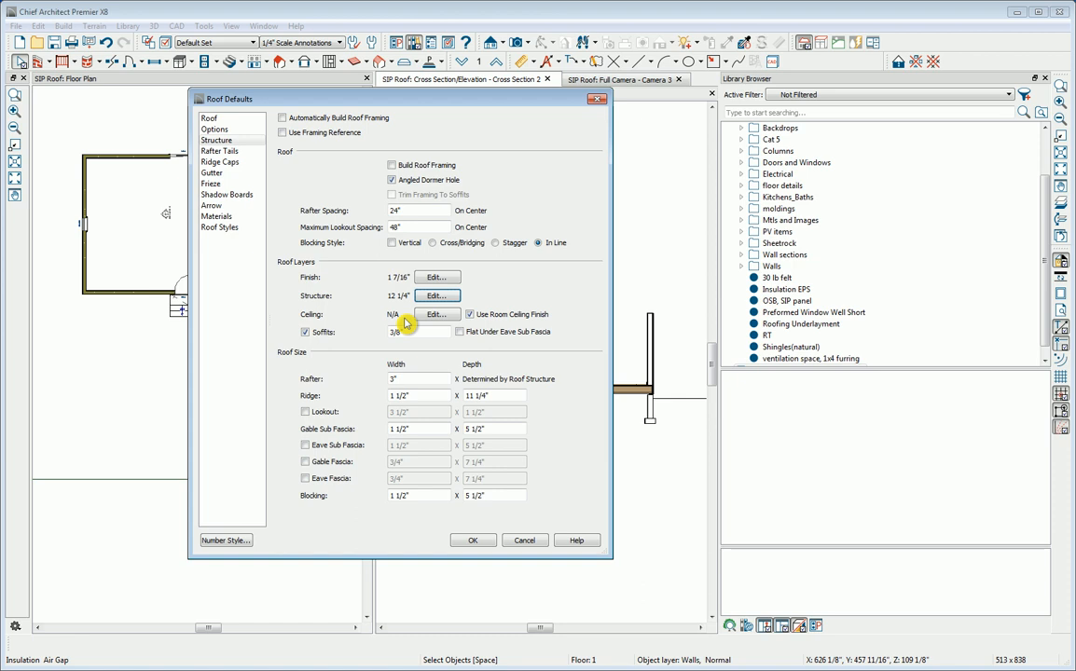
Step: Turn off soffits in the roof defaults, save the default settings and close the Library Browser
left_click(315, 335)
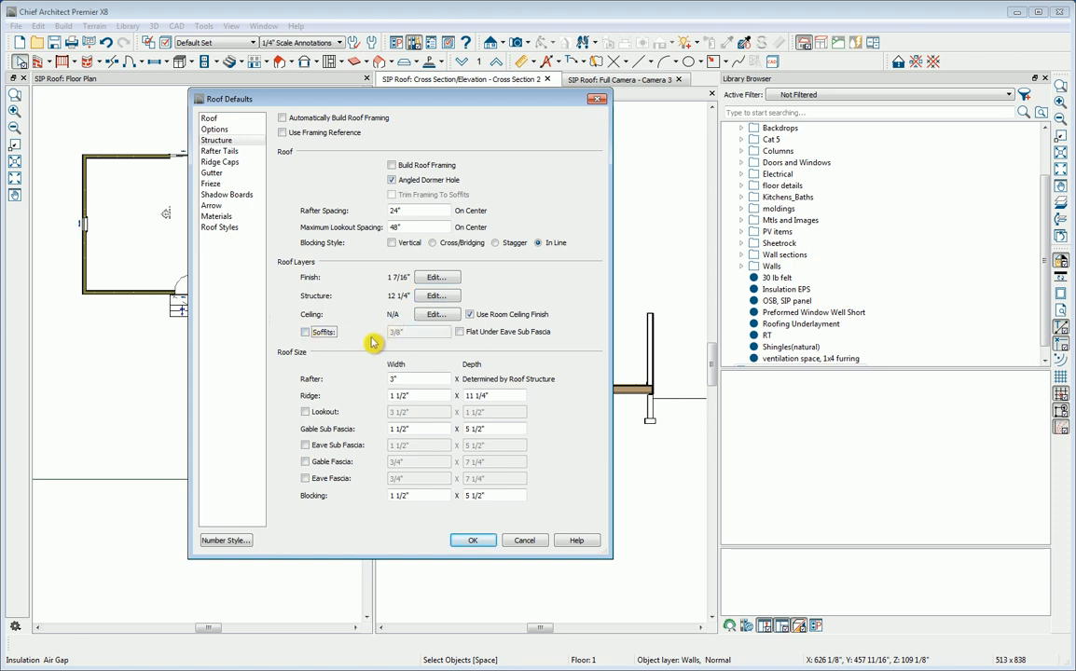
left_click(472, 541)
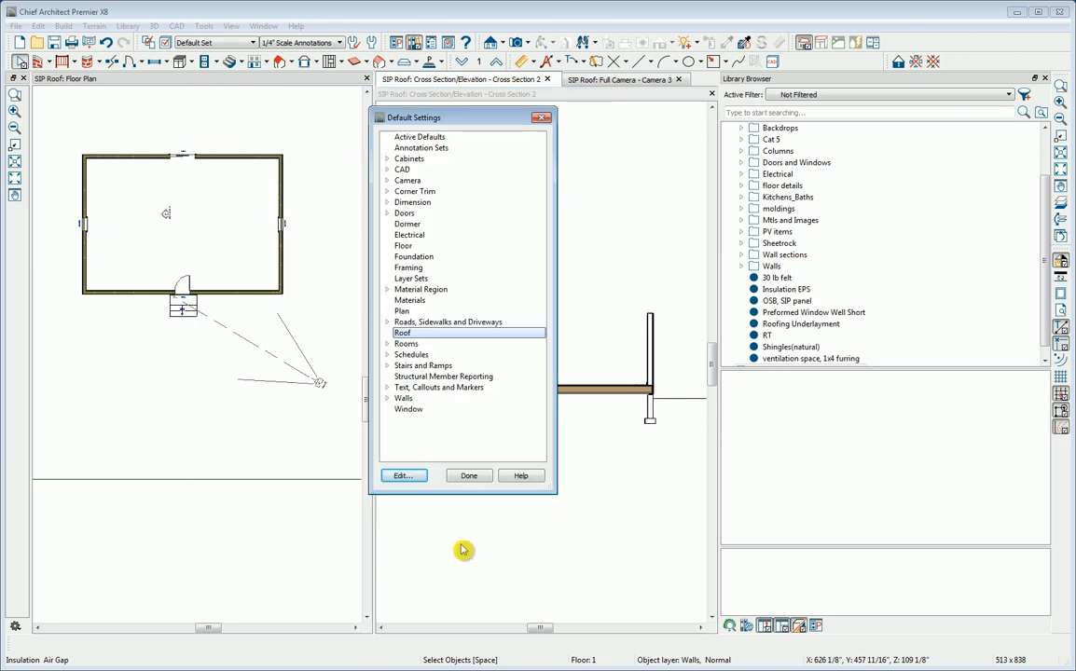
left_click(468, 478)
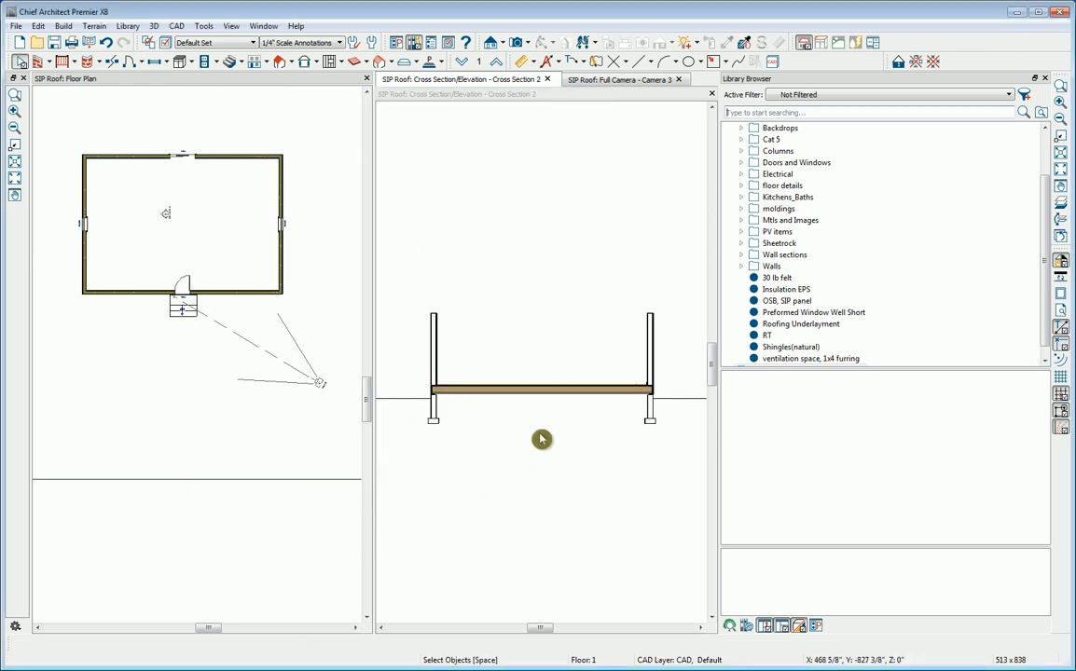
left_click(1045, 79)
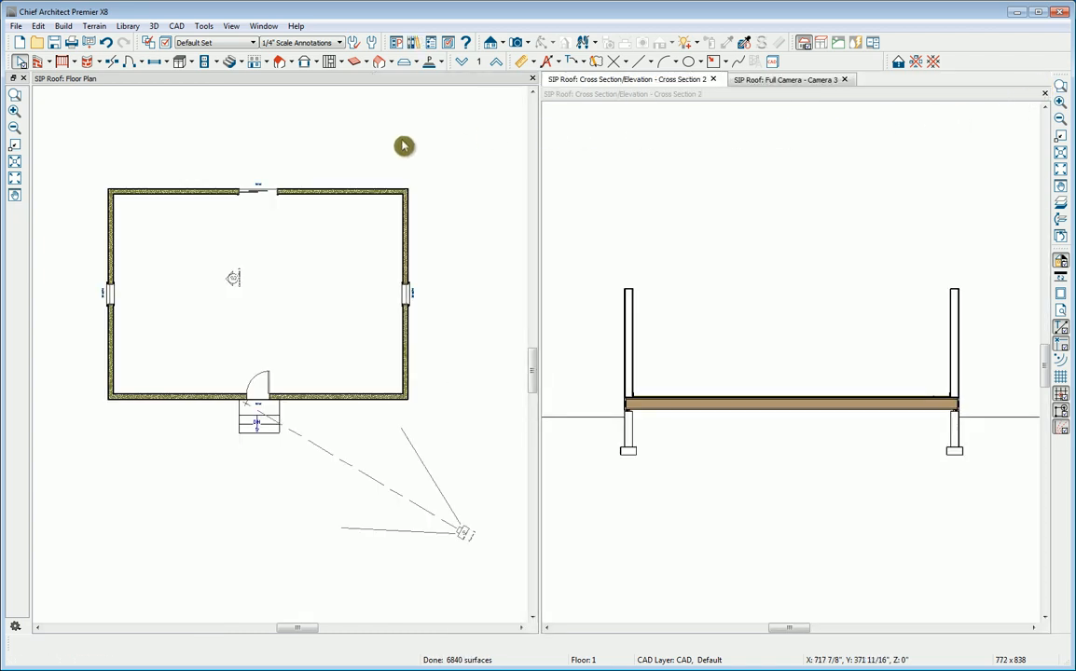
Step: Build the roof planes automatically over the floor plan with the default roof settings
double_click(281, 63)
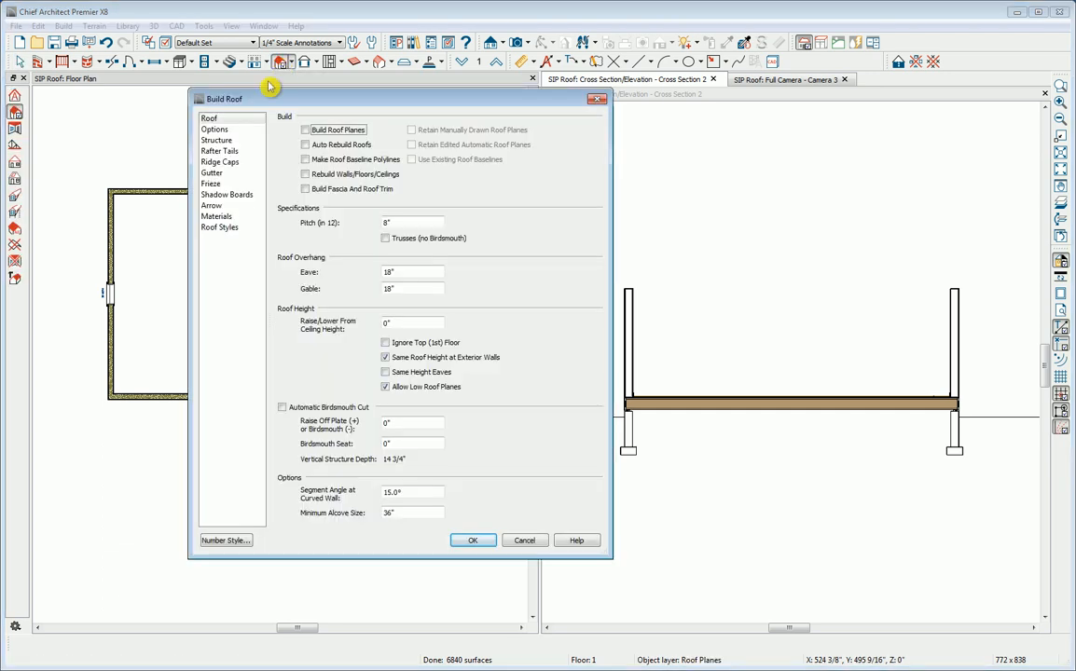
left_click(304, 130)
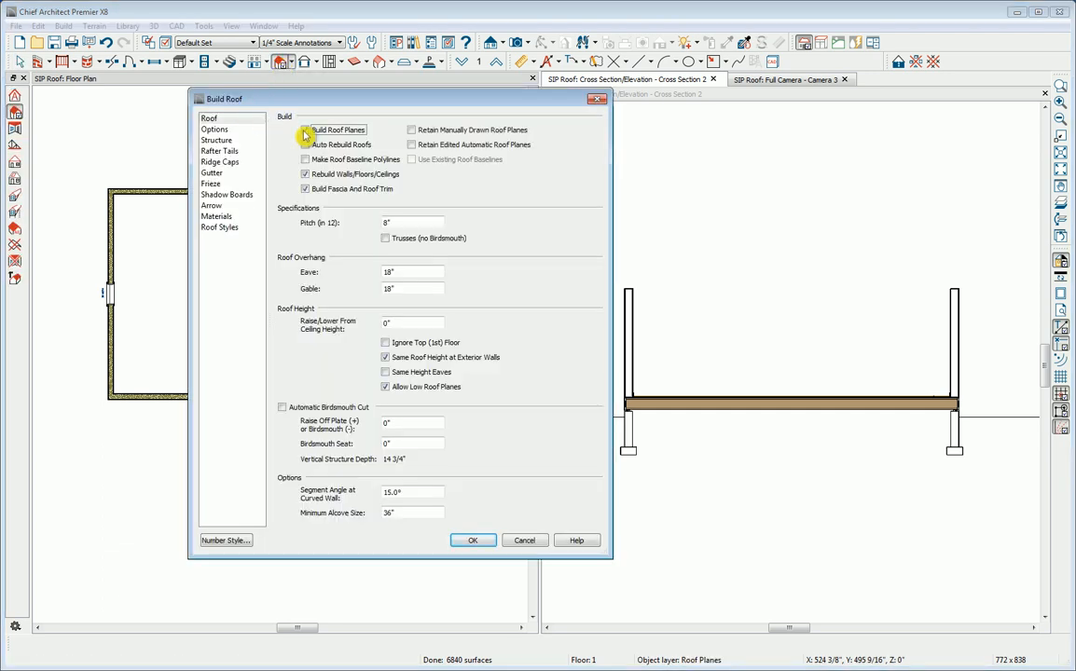
left_click(473, 541)
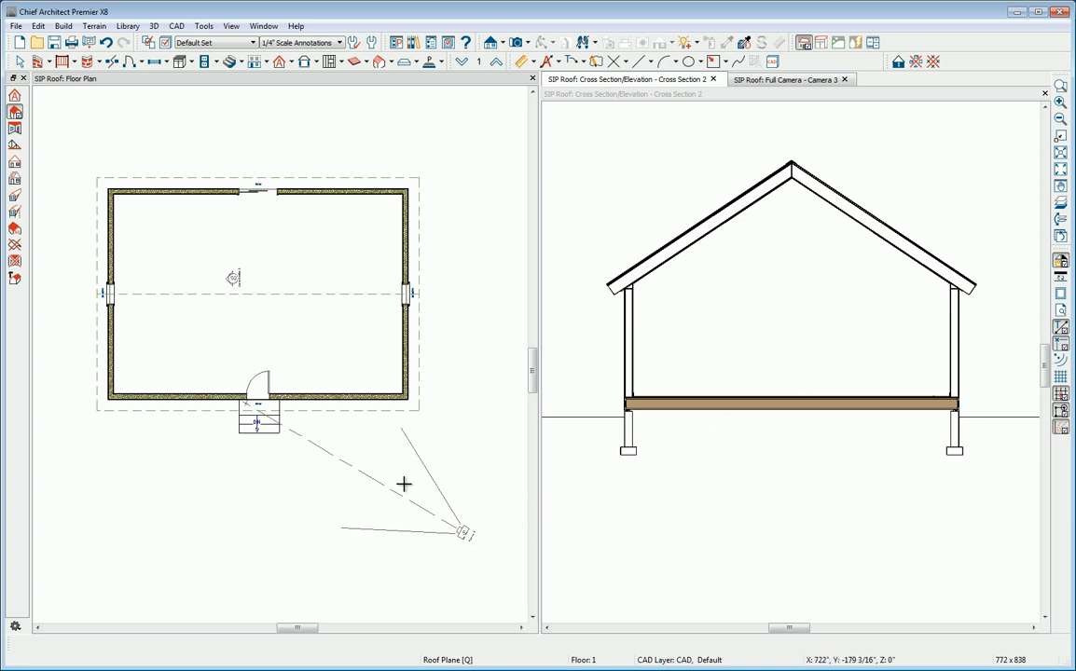
Step: In the Camera 3 view, cut the house open across its gable at 417 1/2" with the Cross Section Slider
left_click(773, 82)
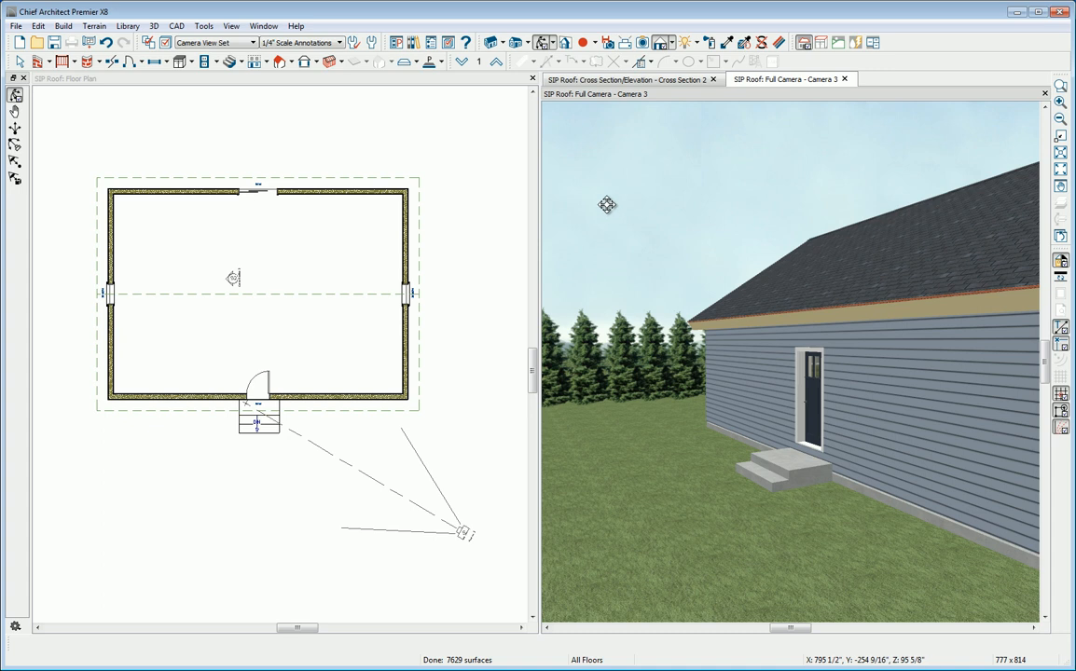
left_click(567, 42)
left_click(532, 314)
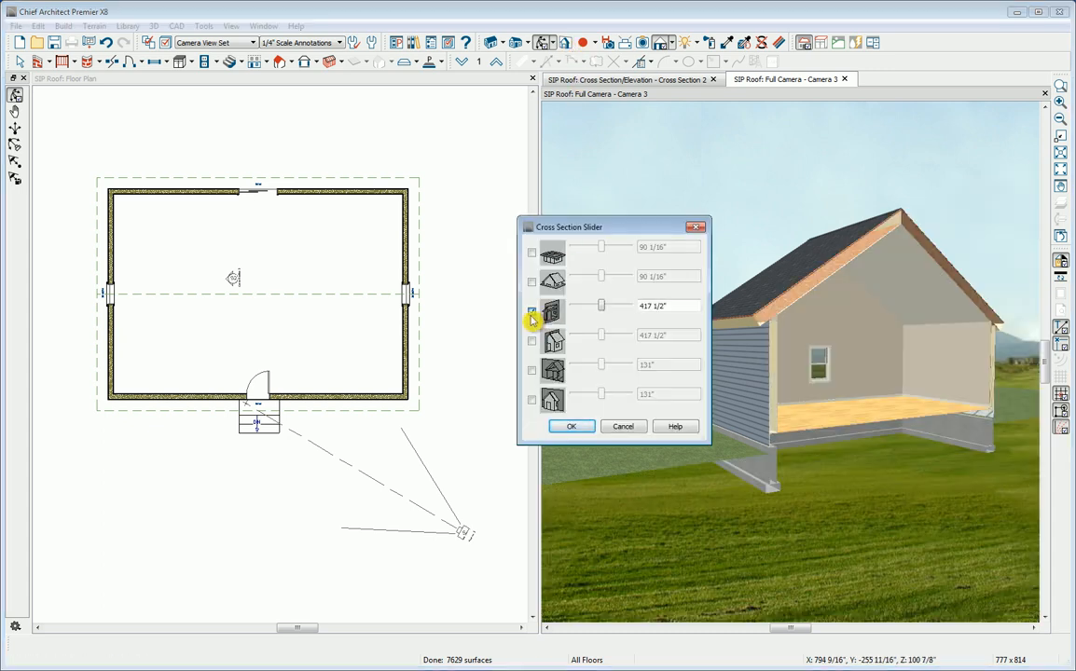
left_click(572, 427)
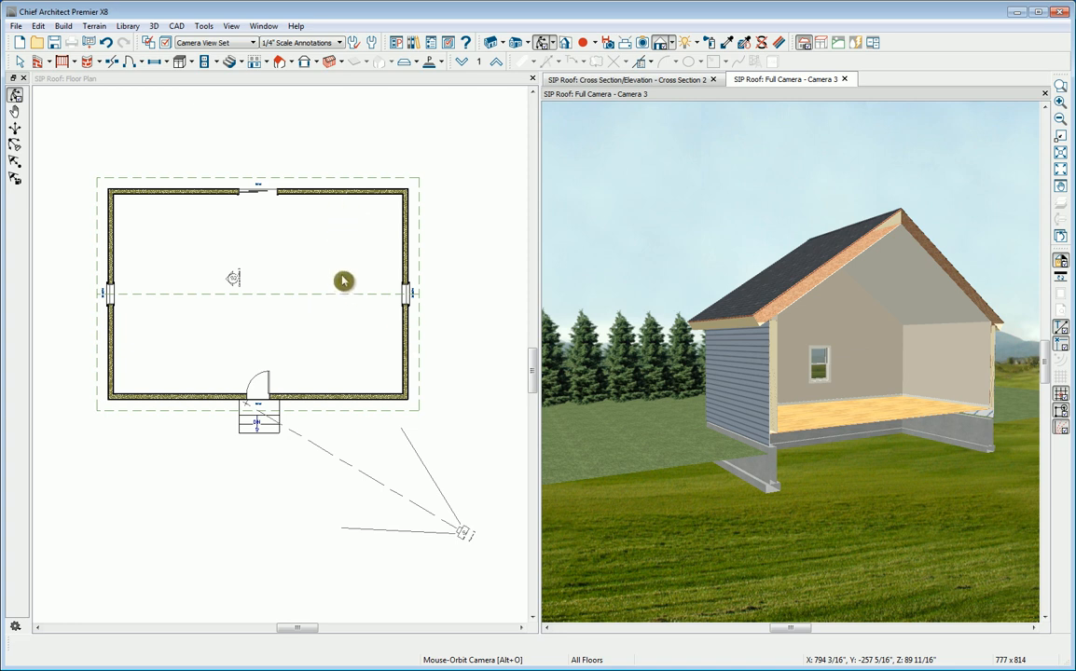
Step: Generate automatic CAD details in the Cross Section 2 view, framed on the eave and exterior wall
left_click(575, 80)
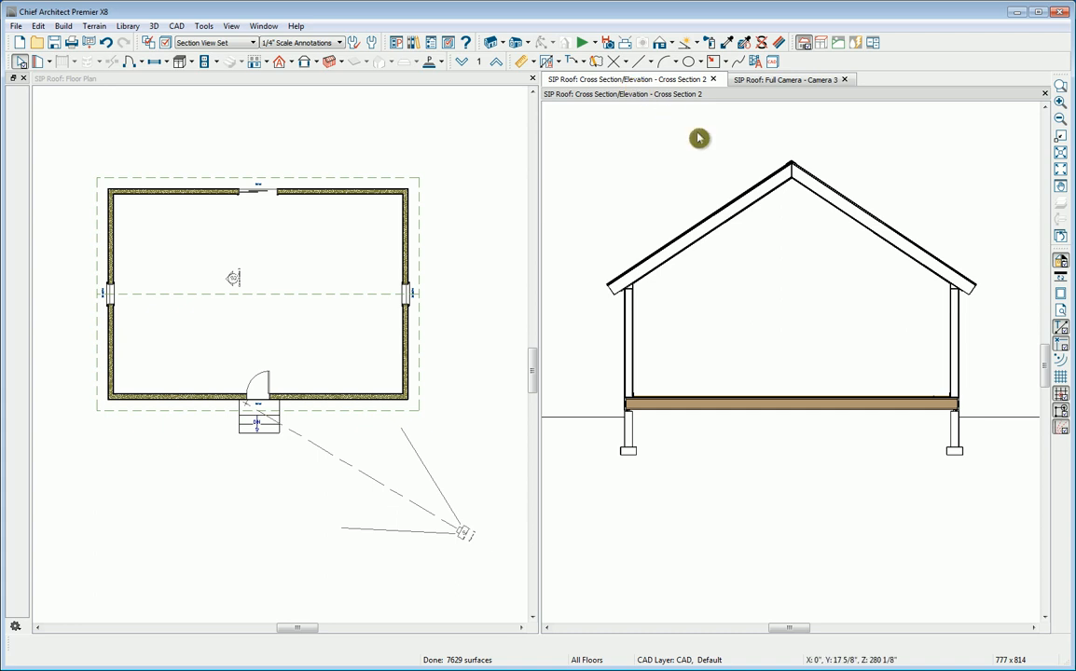
scroll(579, 279, "up", 3)
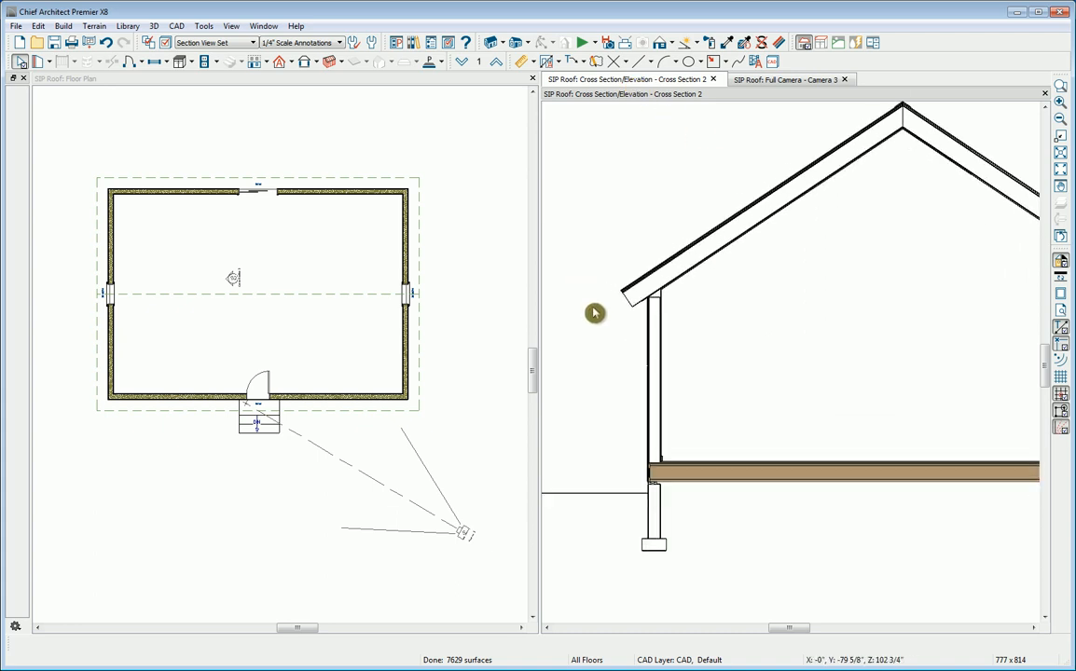
scroll(594, 310, "up", 2)
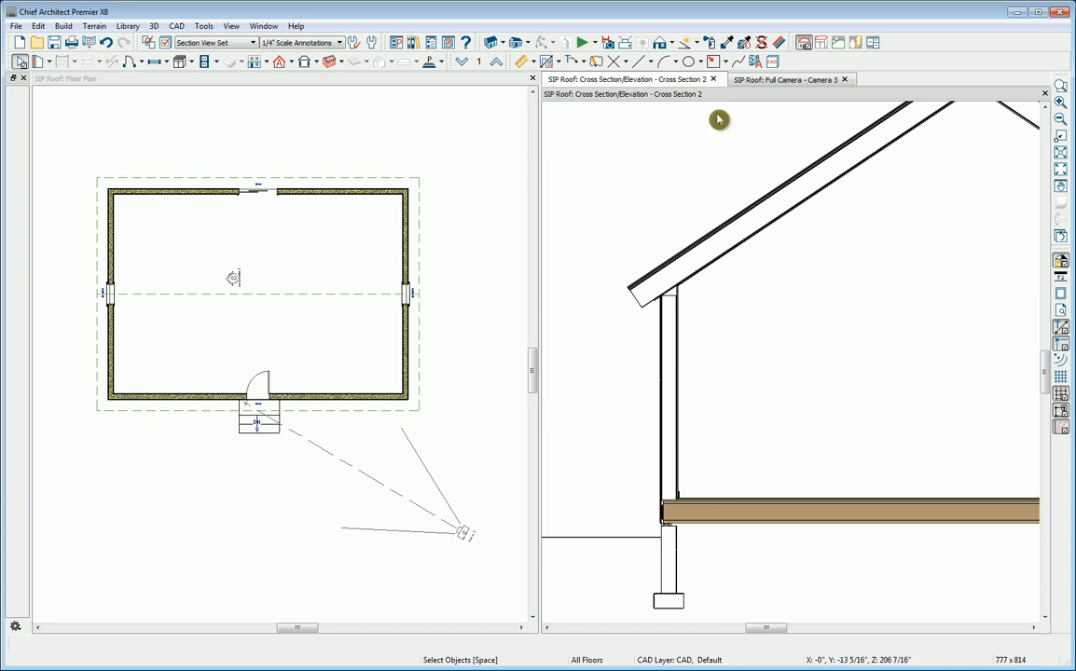
left_click(755, 64)
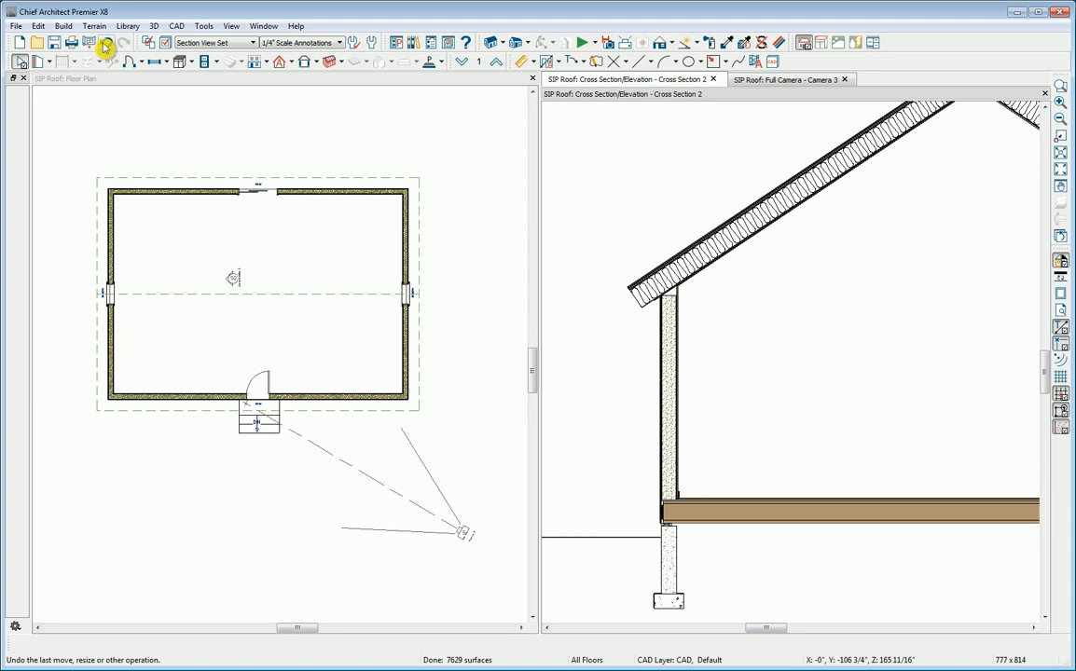
Step: Undo the automatic details in Cross Section 2 and create a CAD detail from the view, framed on the eave and wall top
left_click(106, 42)
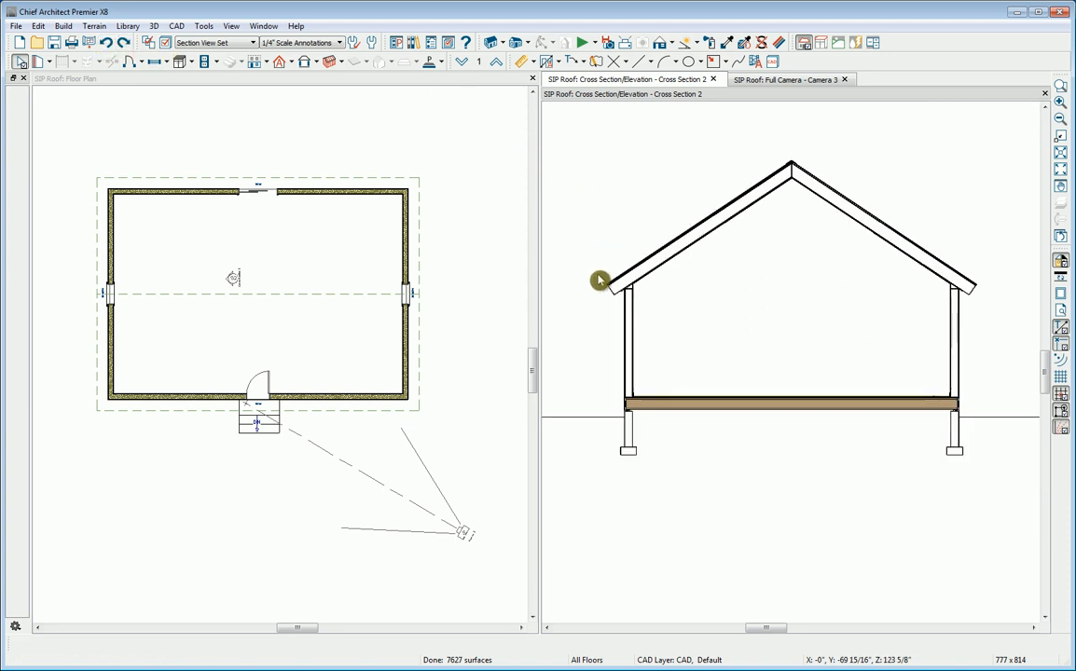
scroll(595, 291, "up", 5)
scroll(594, 295, "up", 3)
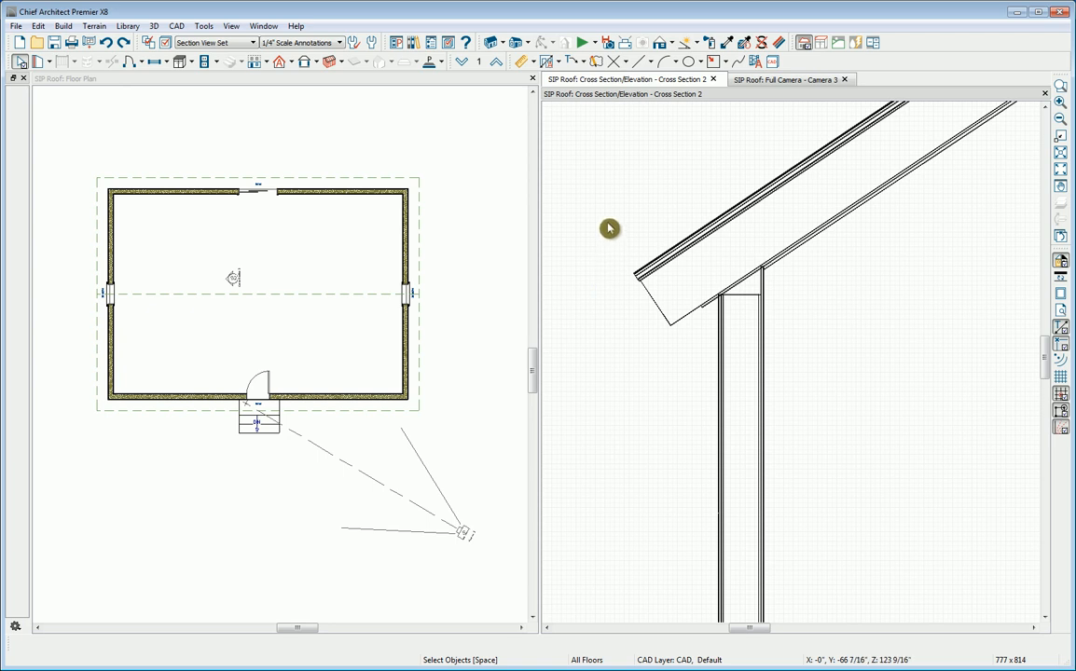
left_click(176, 25)
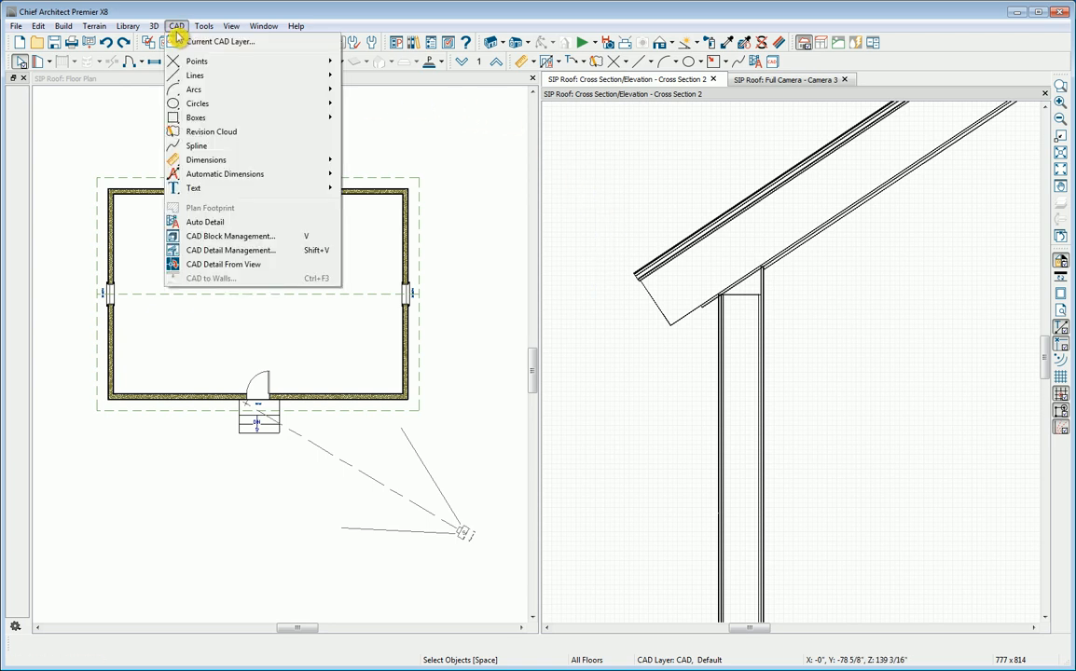
left_click(213, 266)
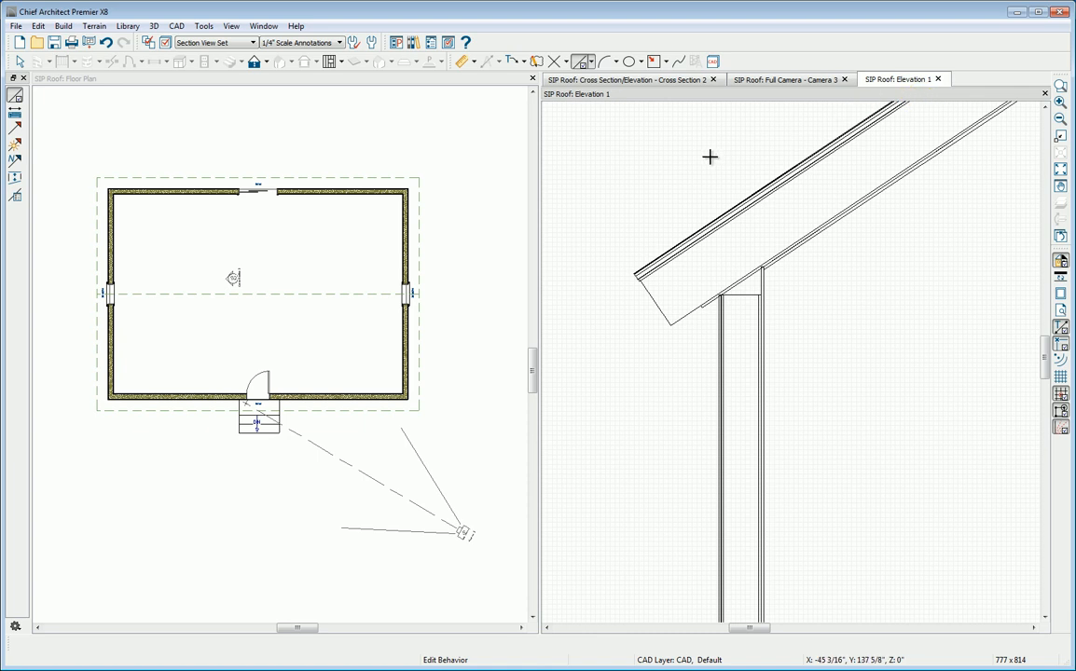
Step: Rename the CAD detail Elevation 1 as SIP Elevation 1 and return to object selection
left_click(175, 28)
left_click(179, 250)
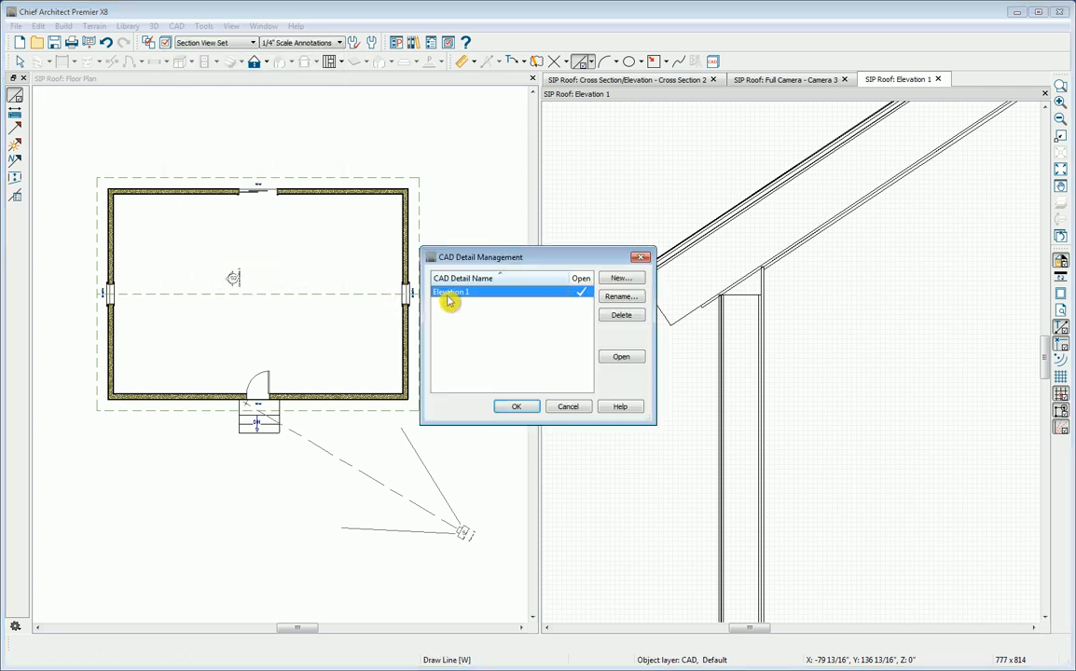
left_click(617, 301)
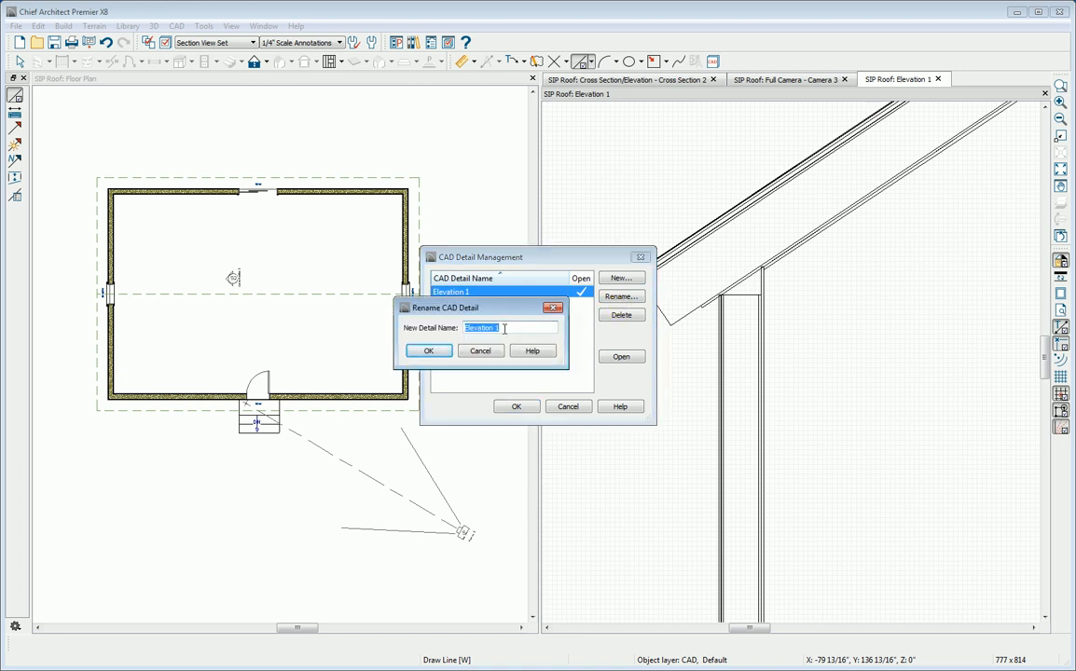
left_click(465, 348)
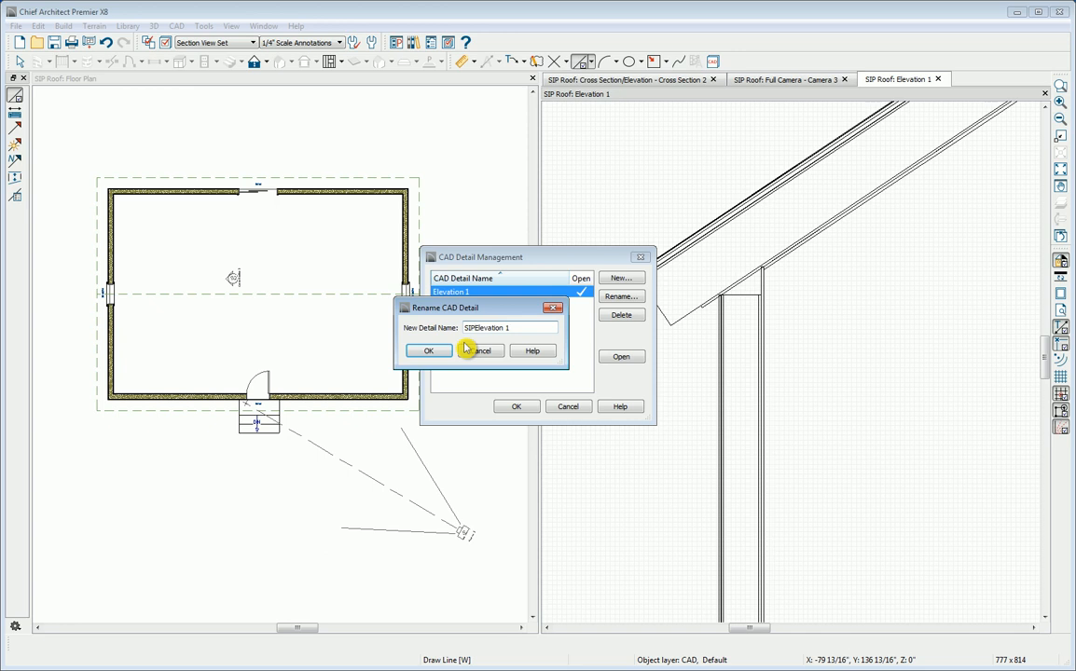
left_click(435, 353)
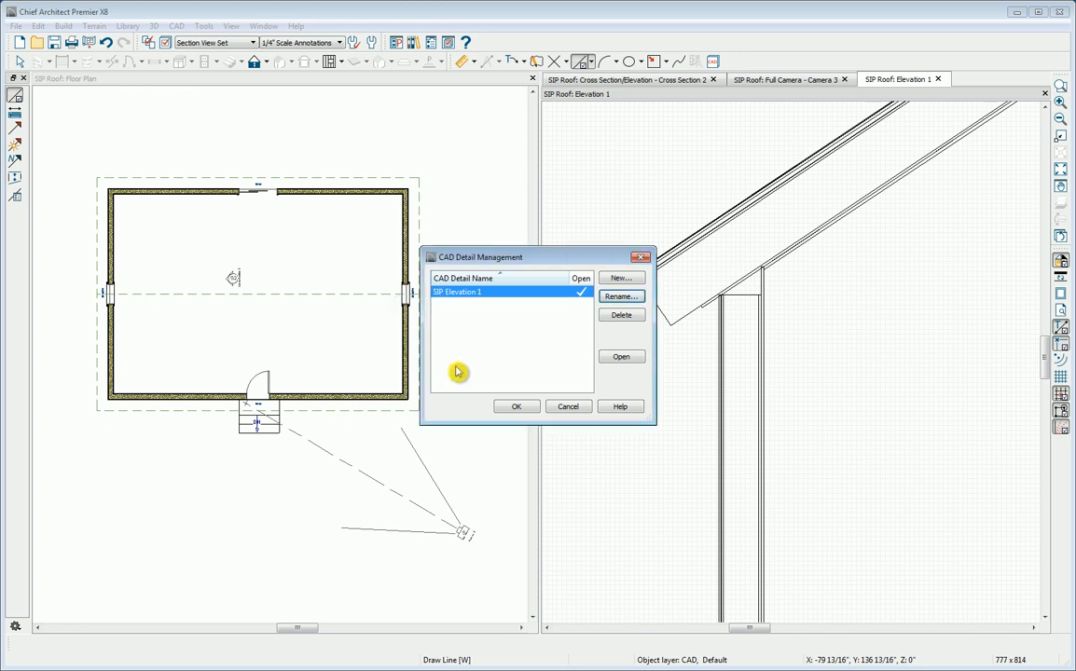
left_click(511, 409)
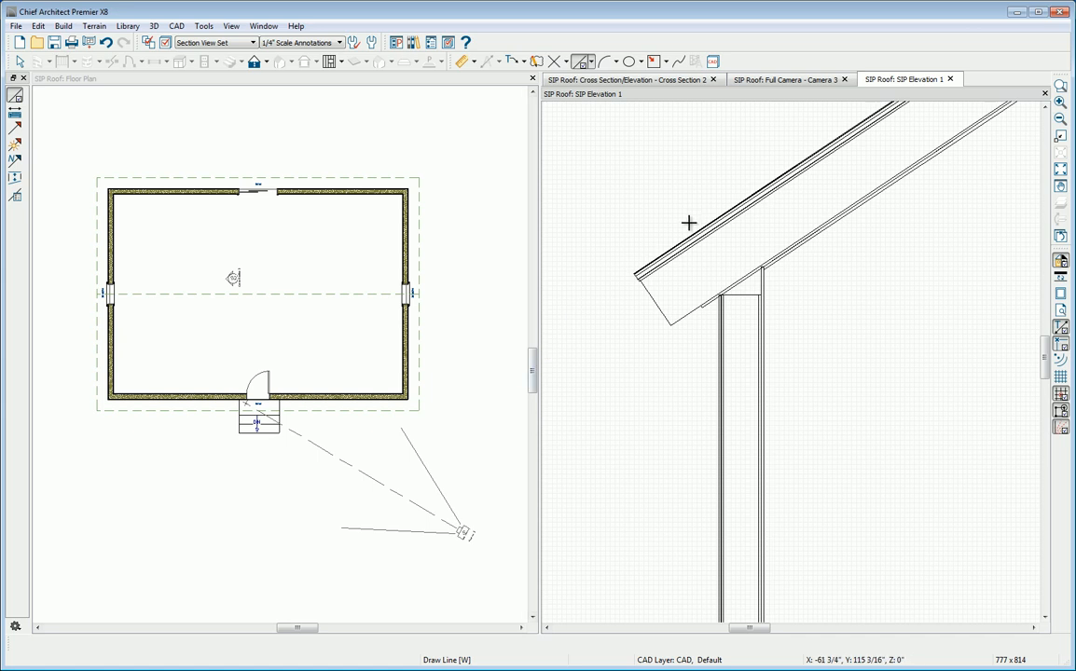
left_click(839, 95)
key("space")
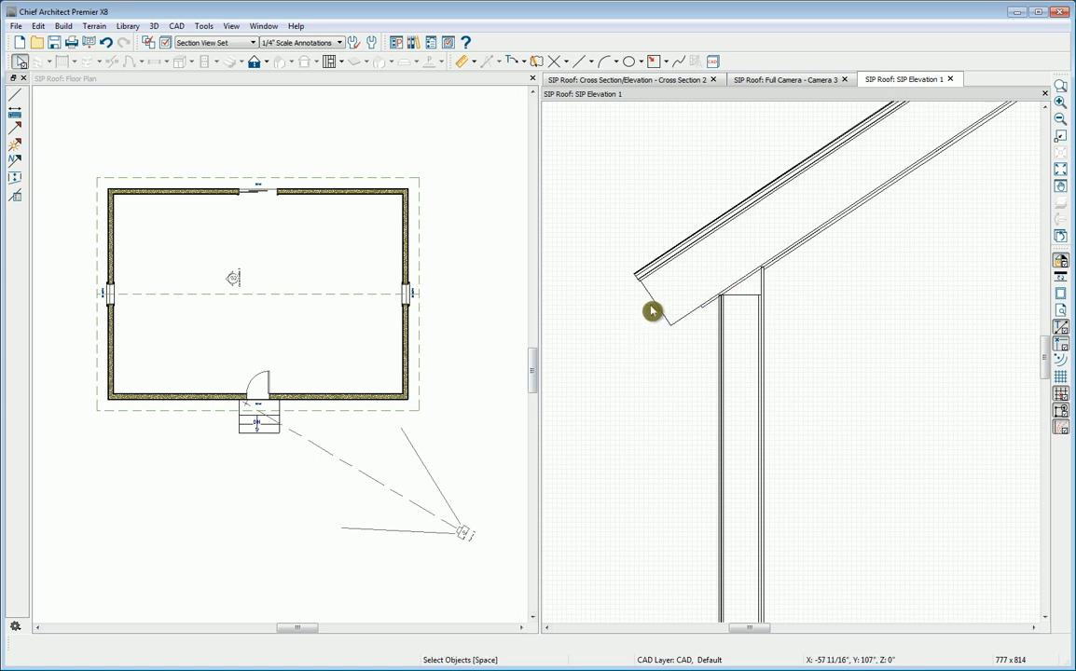
Step: Compare the selectable floor joist in Cross Section 2 with the individual CAD line at the eave end in SIP Elevation 1
scroll(652, 312, "up", 2)
left_click(646, 345)
left_click(645, 345)
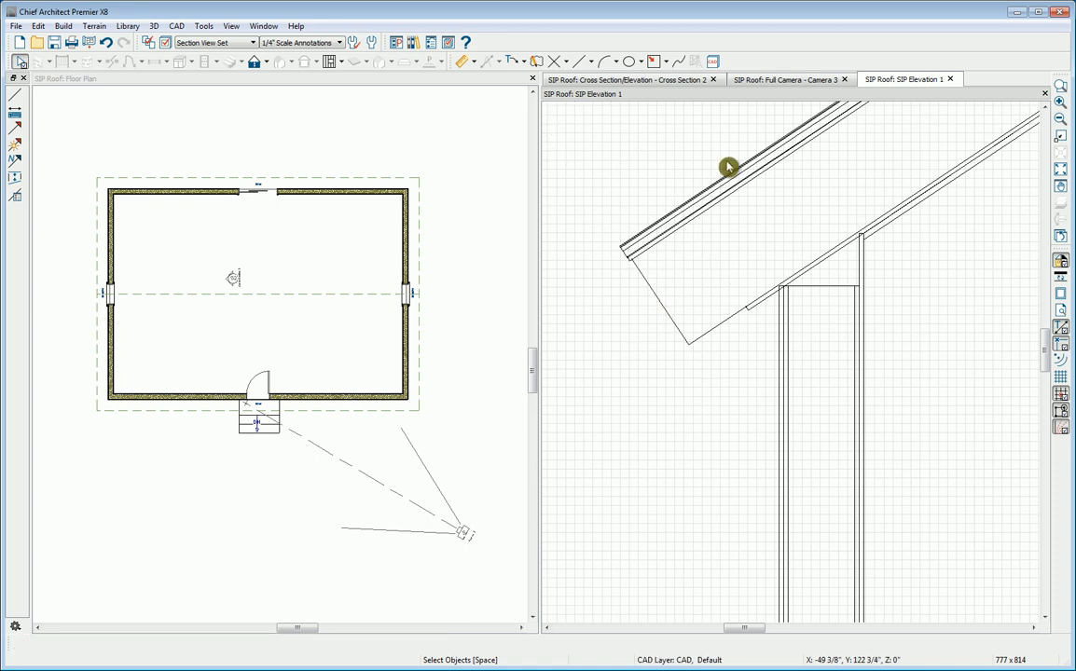
left_click(607, 80)
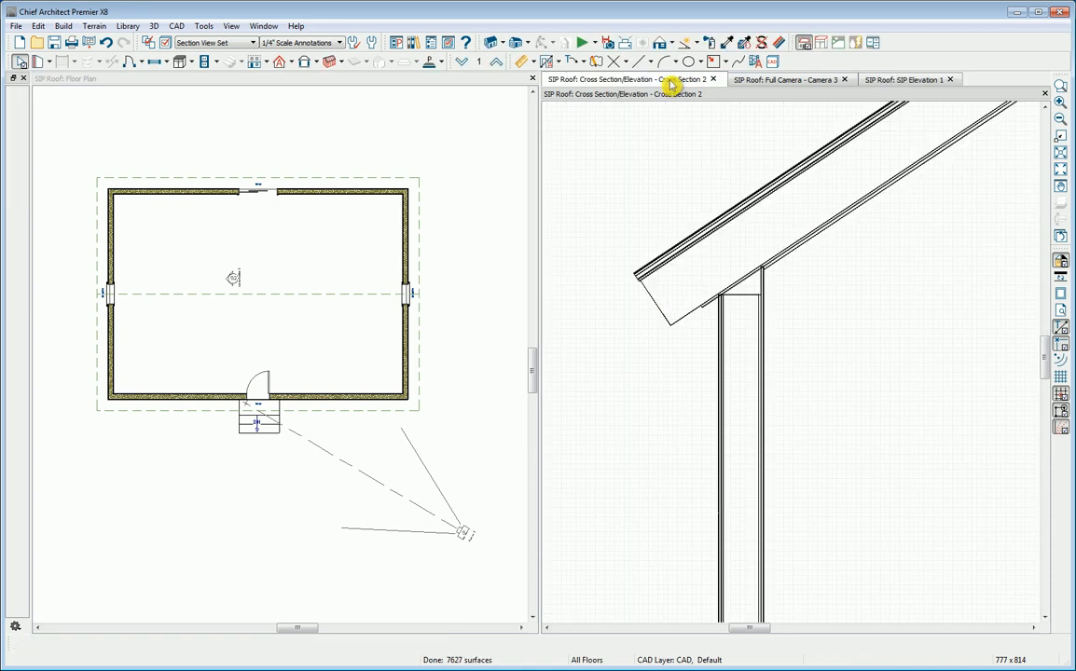
scroll(666, 186, "down", 4)
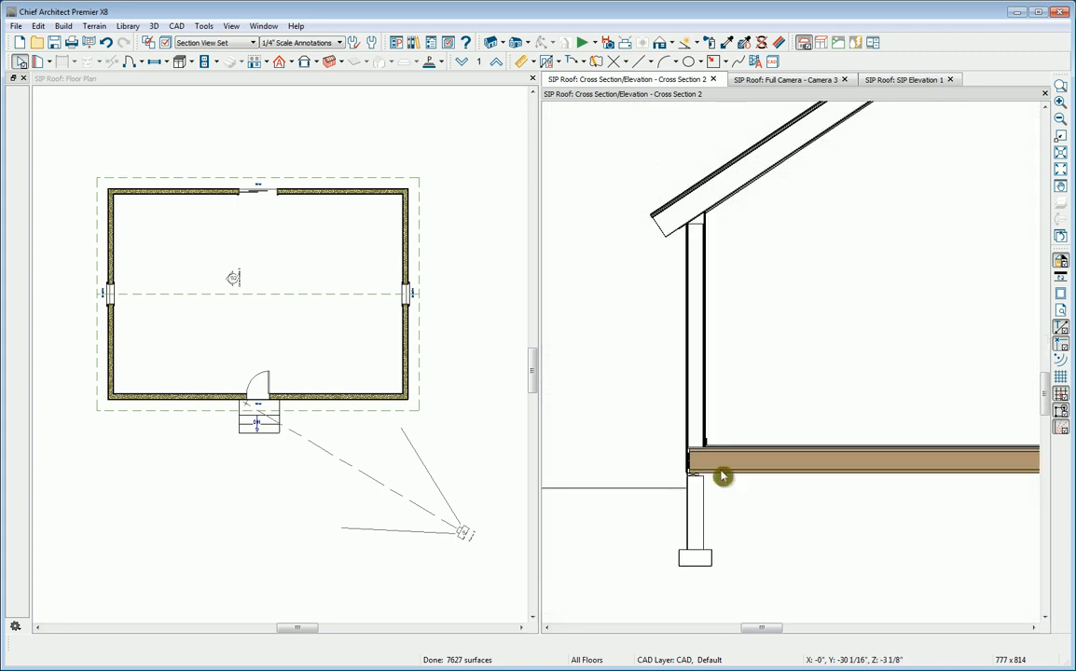
left_click(732, 469)
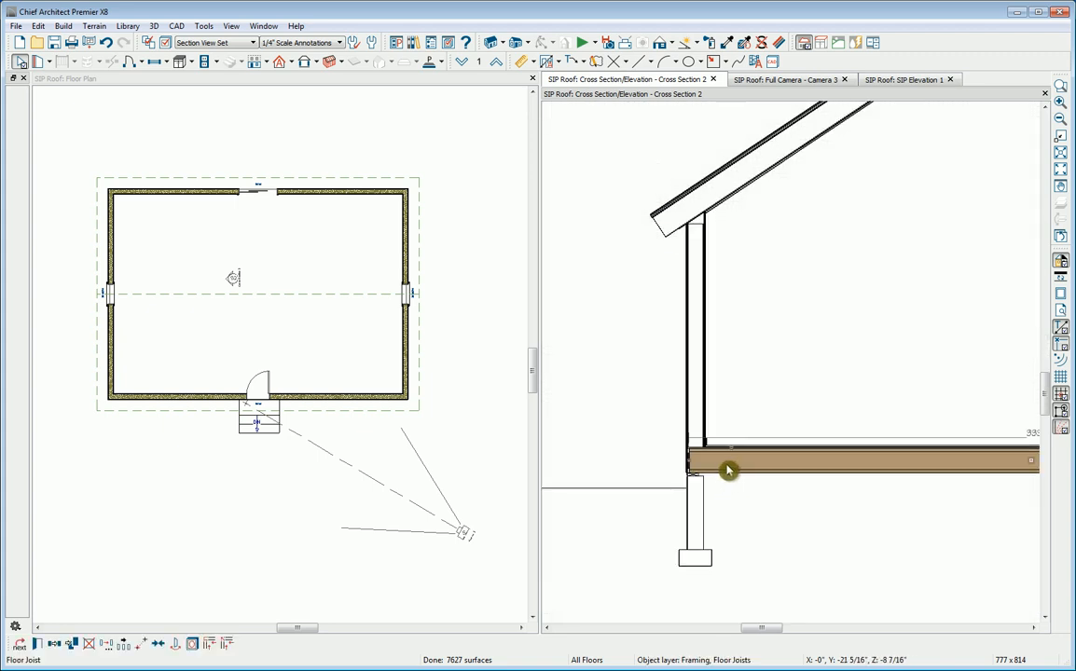
left_click(622, 301)
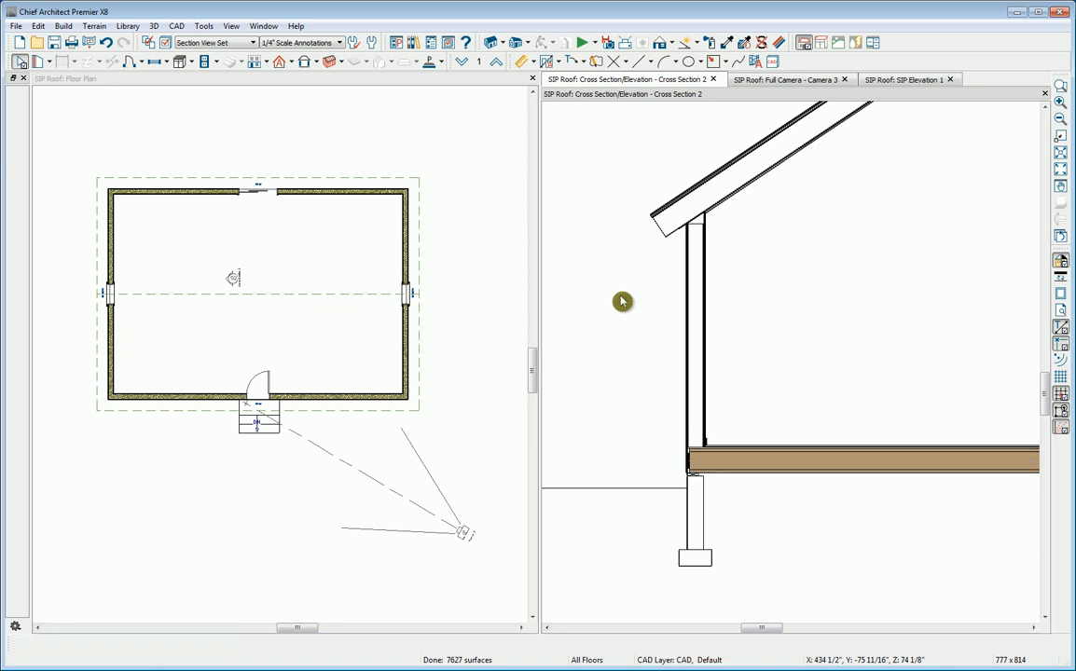
left_click(888, 80)
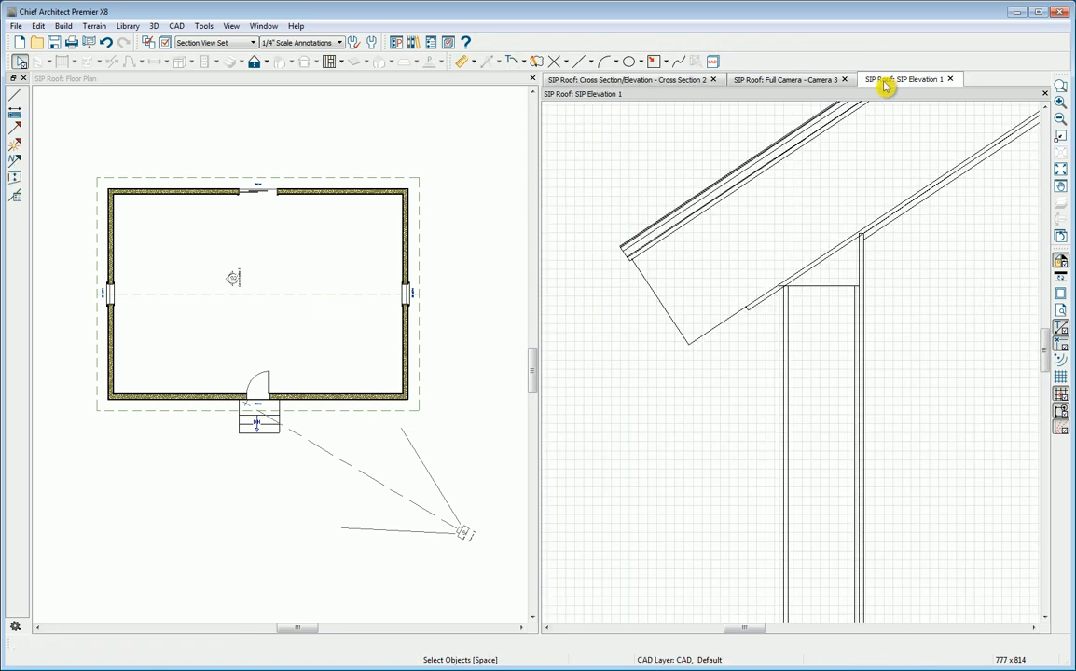
left_click(655, 300)
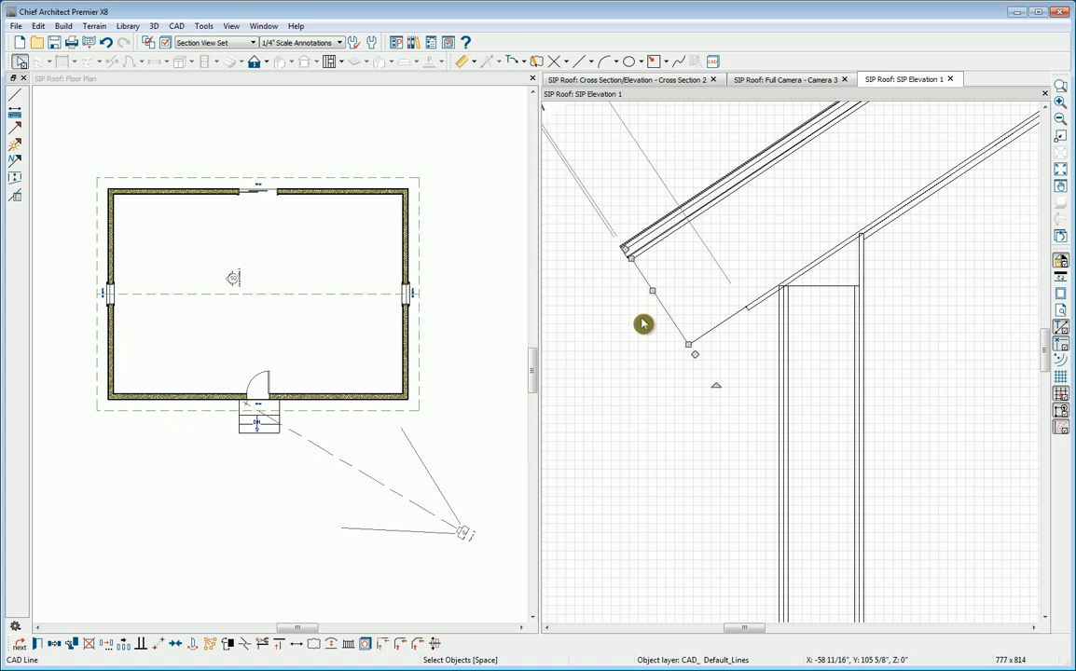
left_click(644, 324)
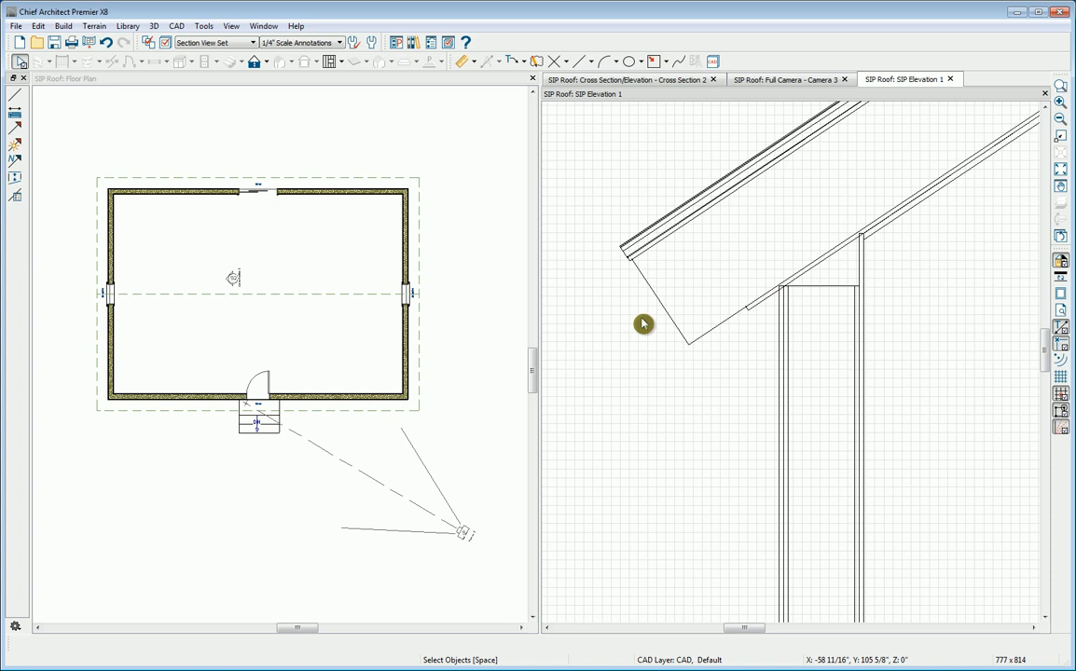
Step: Examine the eave end line's line style and the display properties of its Cross Section Lines layer
left_click(657, 305)
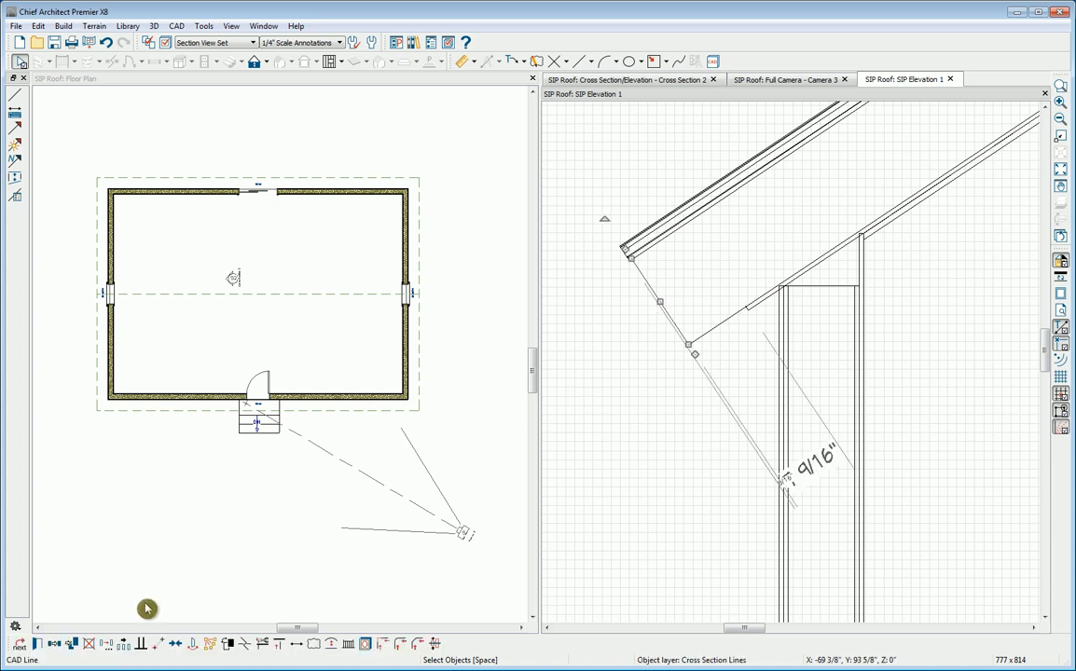
left_click(36, 645)
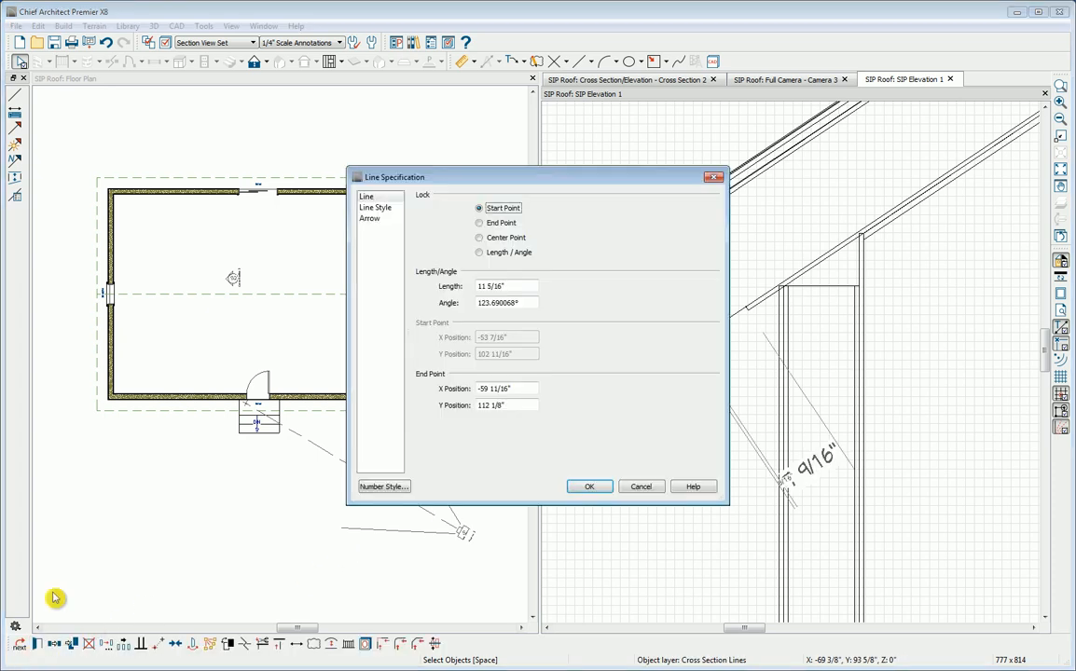
left_click(376, 207)
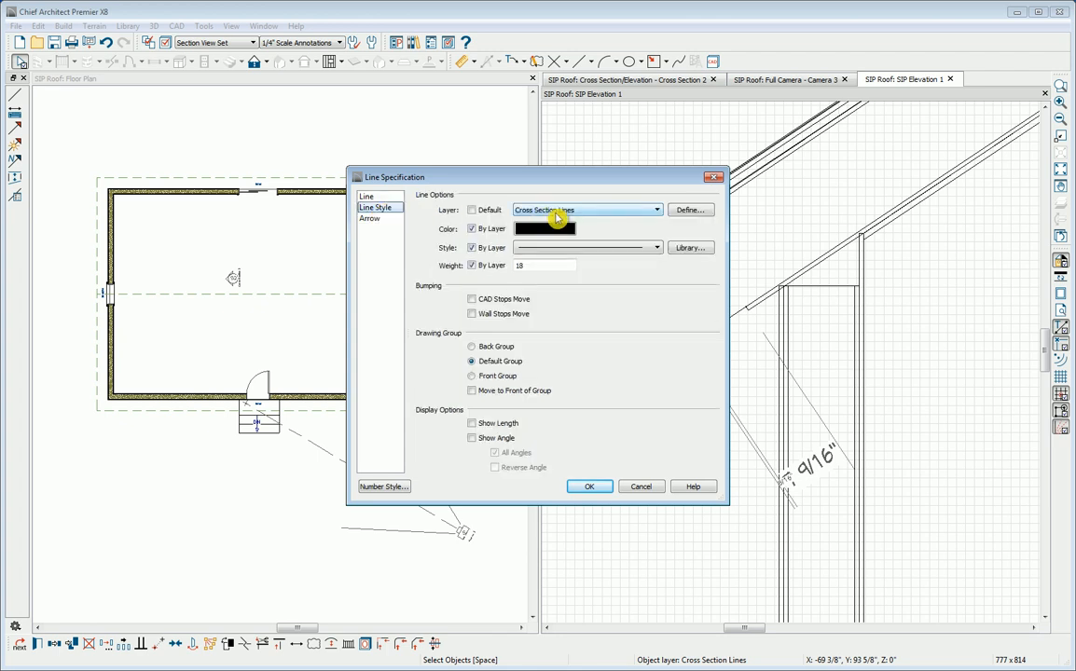
left_click(688, 211)
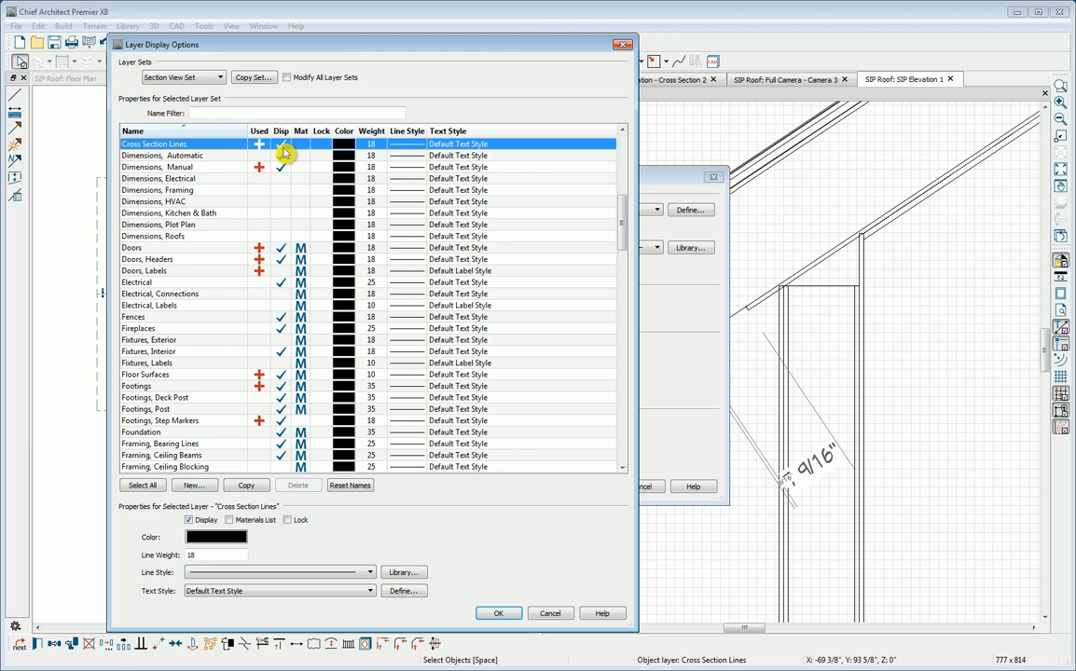
left_click(320, 146)
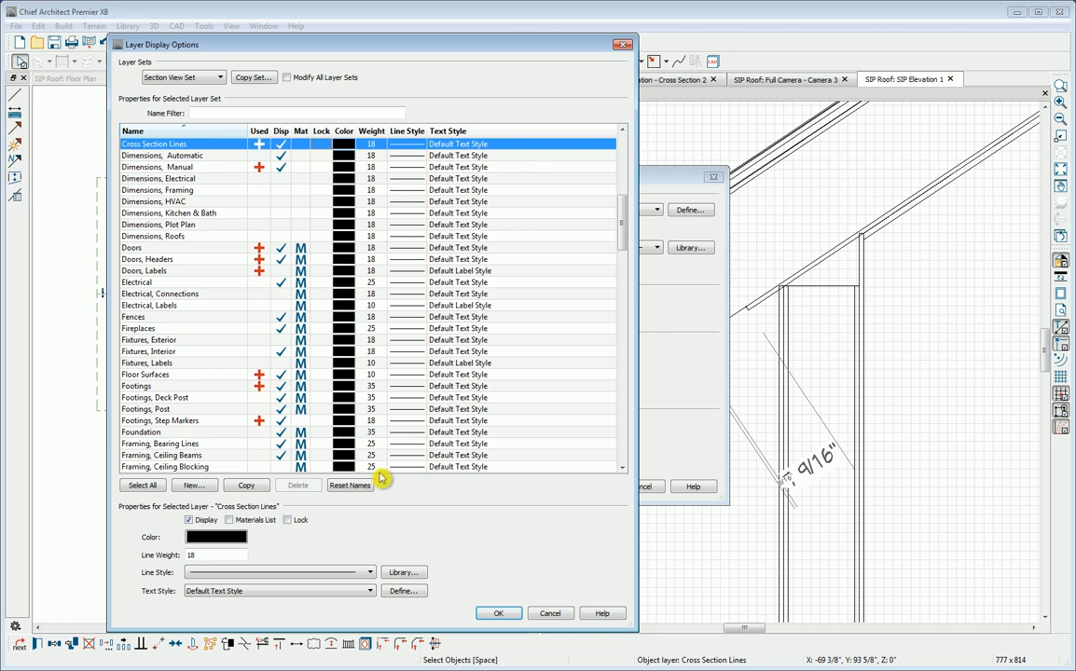
left_click(492, 618)
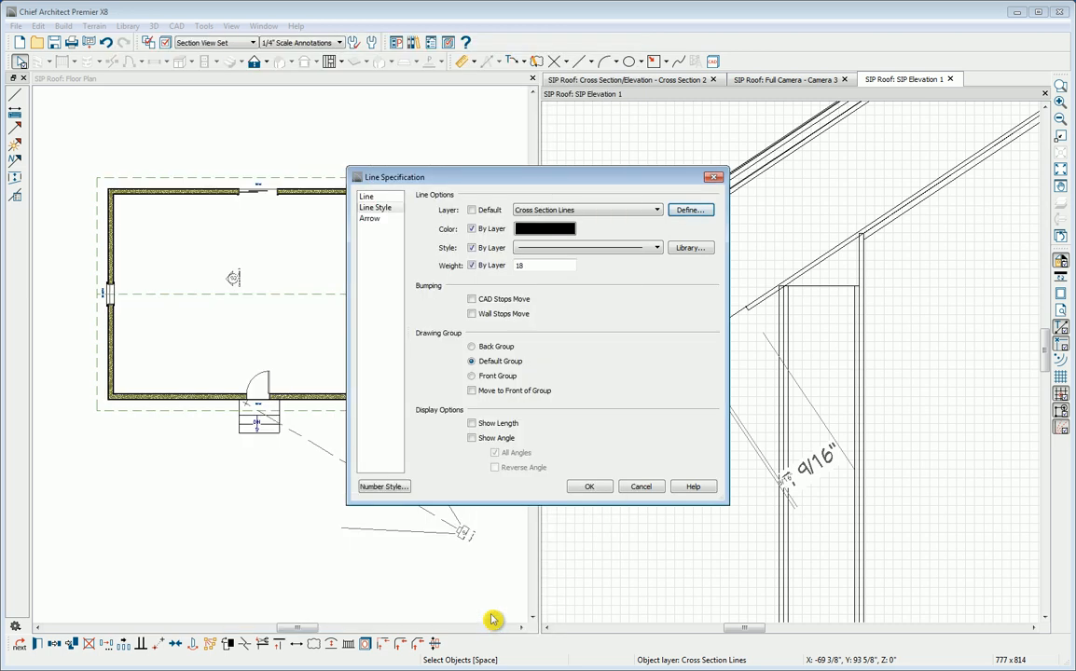
left_click(587, 486)
left_click(622, 323)
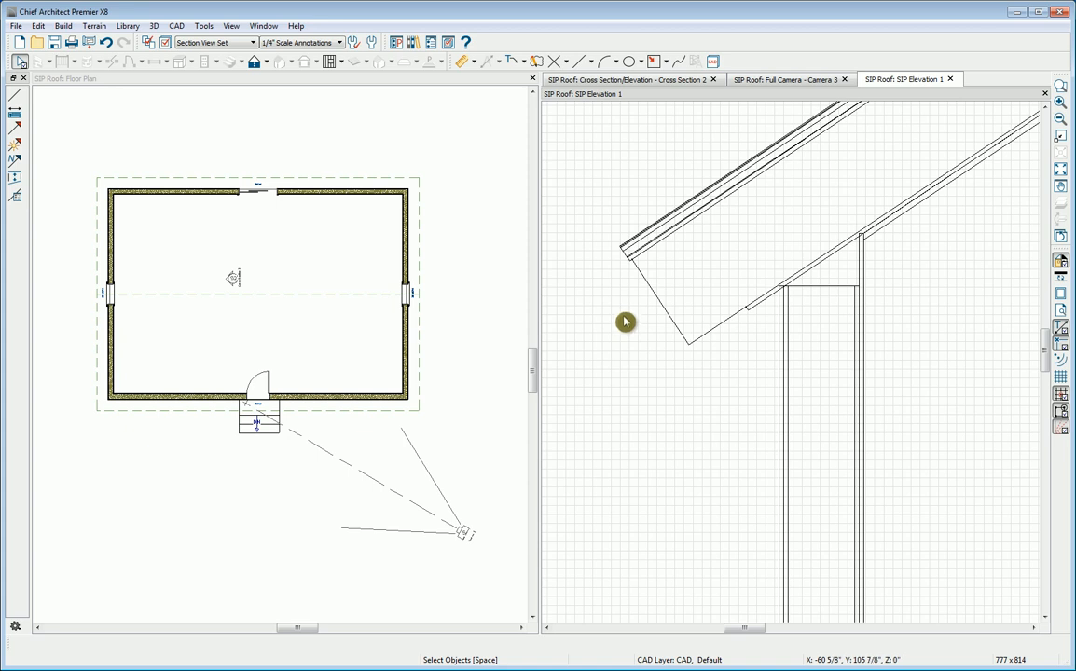
Step: Create a layer named Sip component details and give it the pink colour with RGB 255, 0, 128
left_click(165, 47)
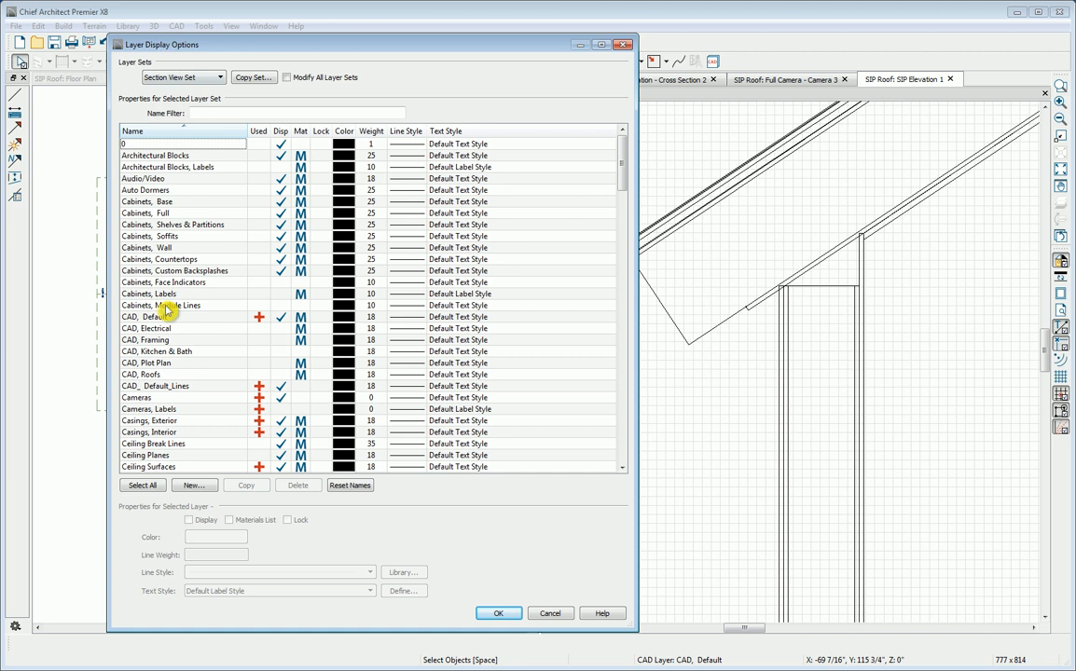
left_click(194, 486)
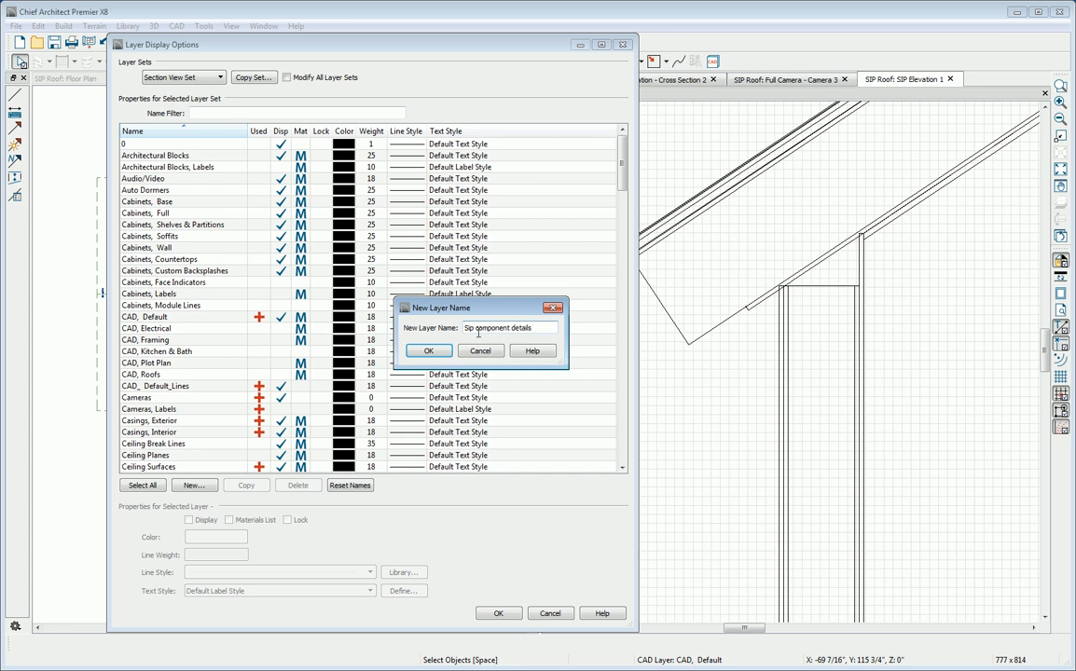
left_click(430, 352)
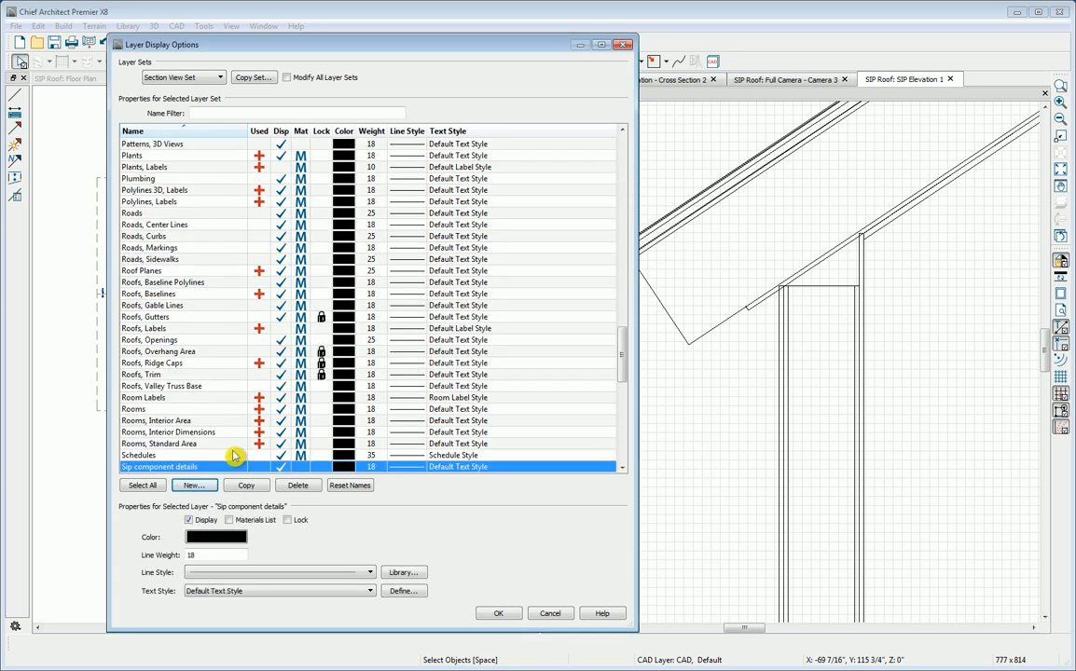
left_click(342, 467)
left_click(354, 283)
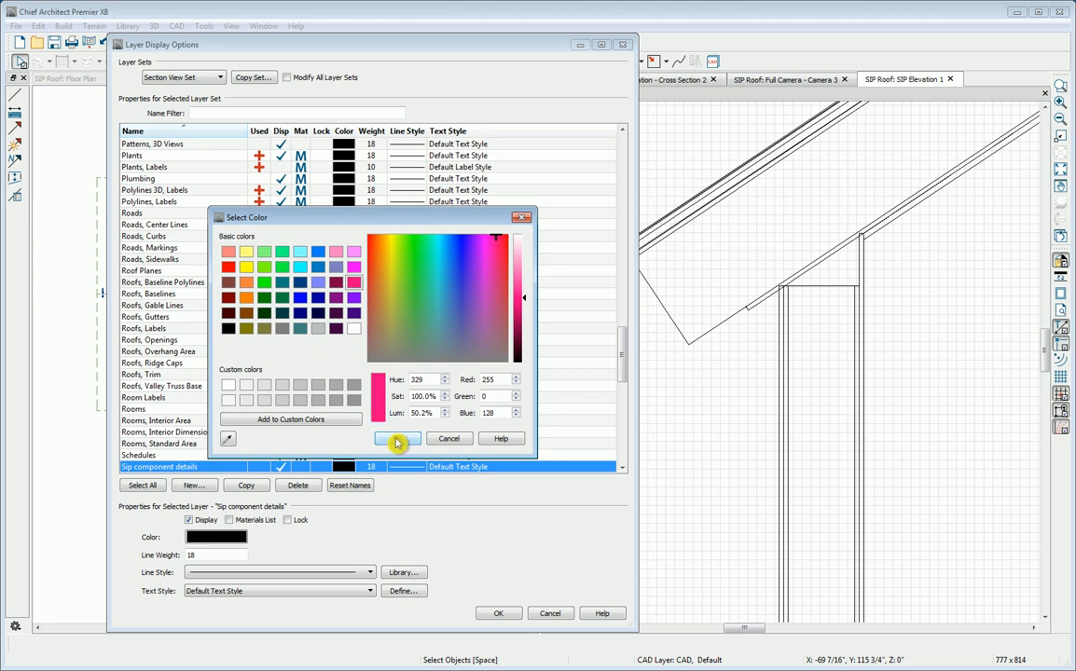
left_click(397, 440)
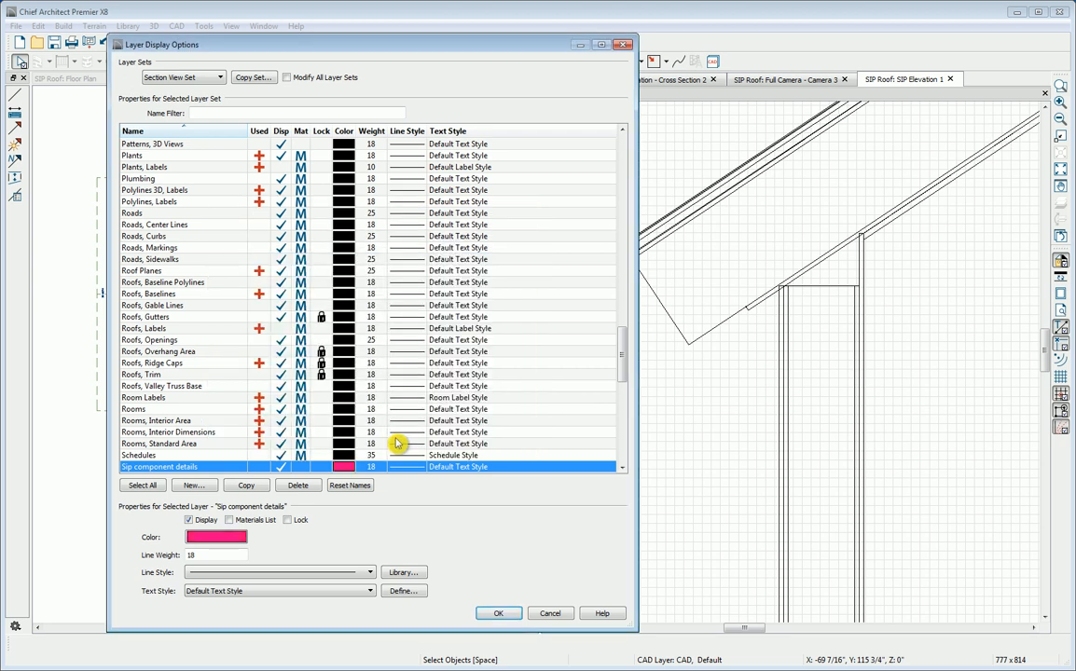
left_click(492, 615)
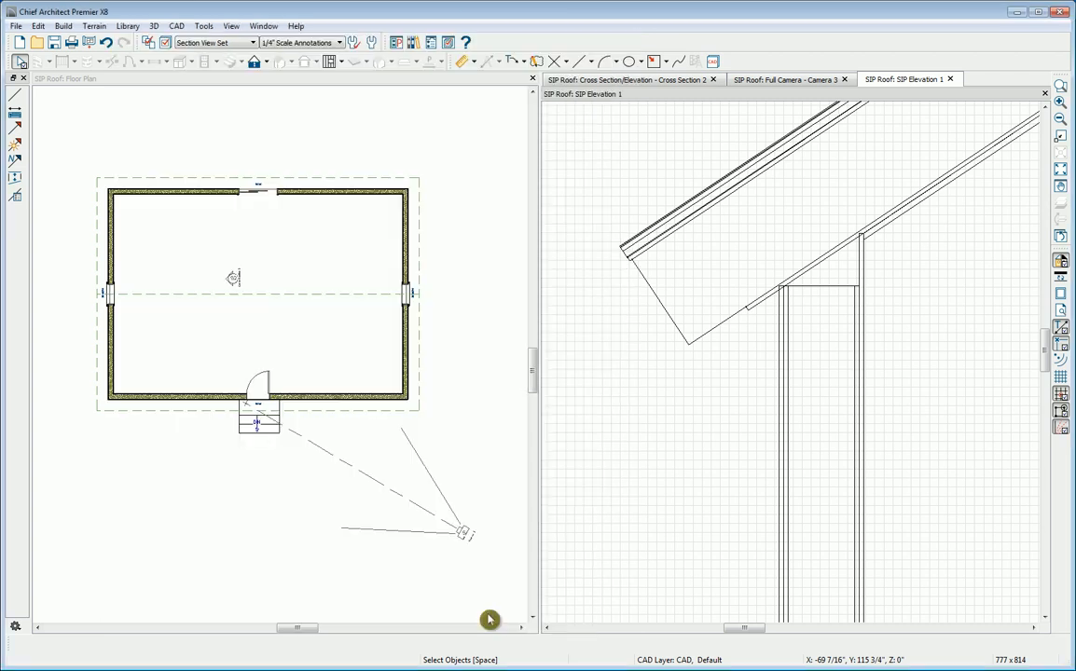
Step: Make Sip component details the current CAD layer
left_click(713, 64)
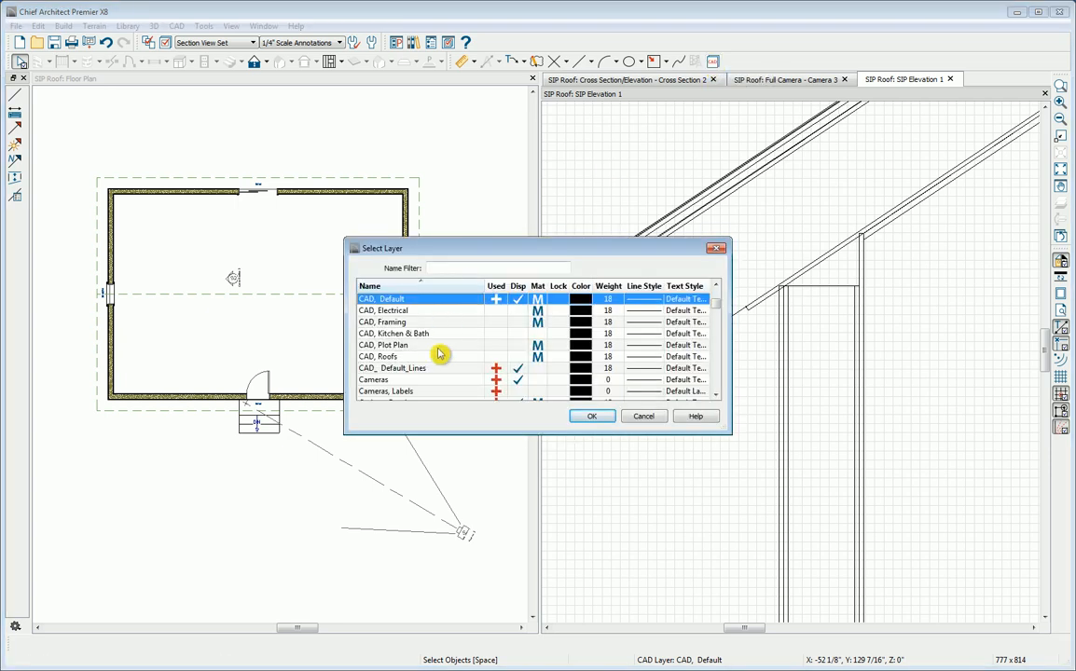
key("s")
key("s")
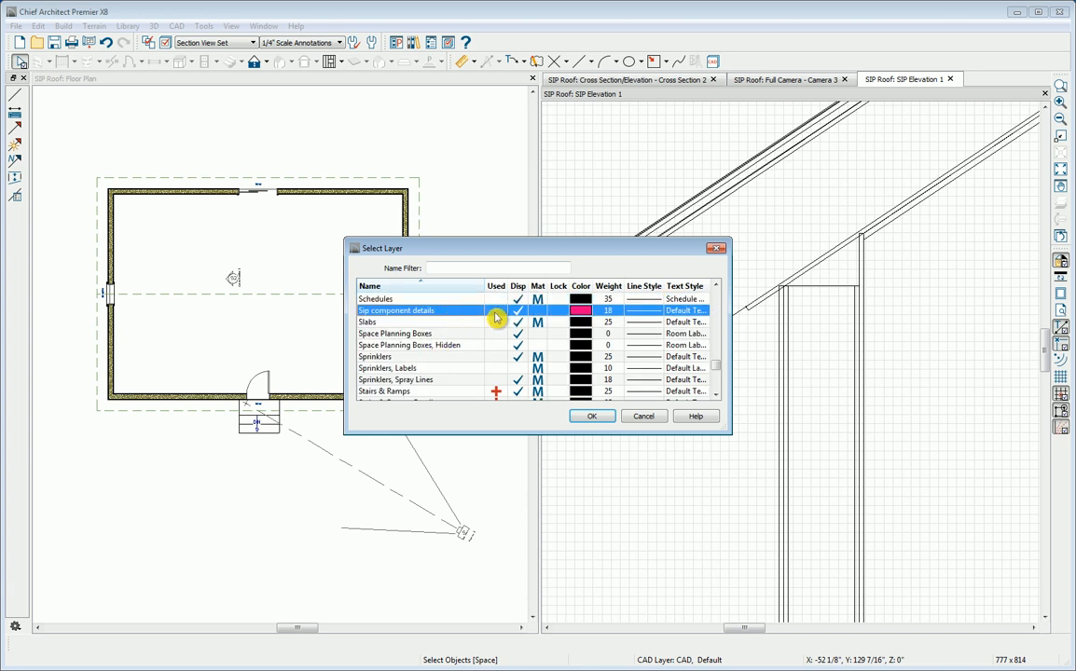
left_click(591, 417)
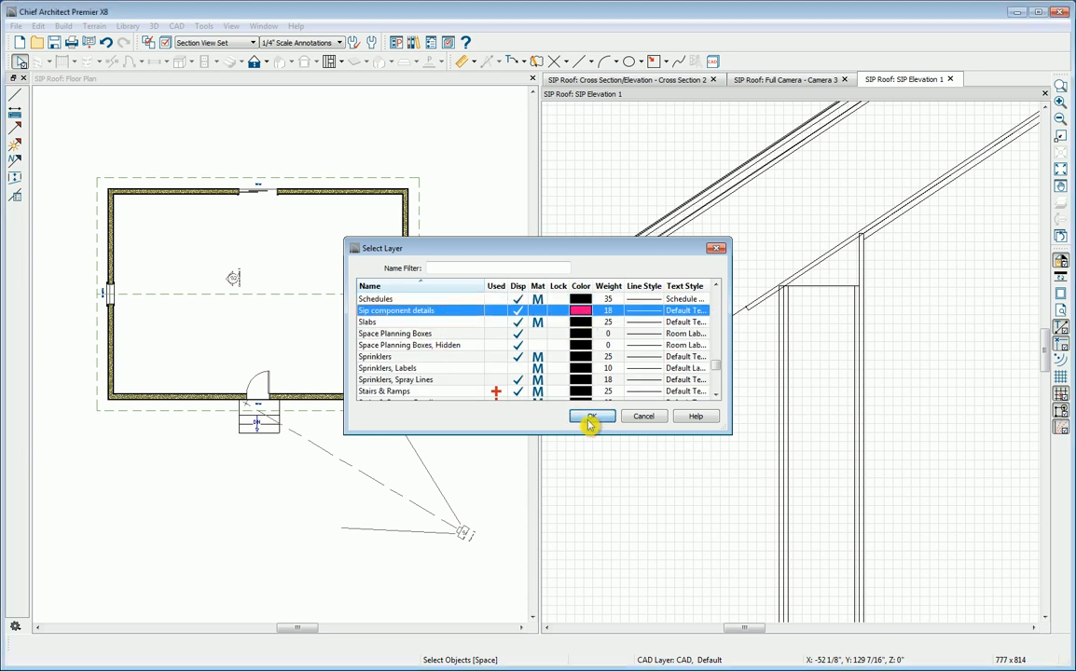
Step: Draw an upright cross box about 2 by 9 inches just outside the roof's eave end in SIP Elevation 1
left_click(666, 62)
left_click(681, 121)
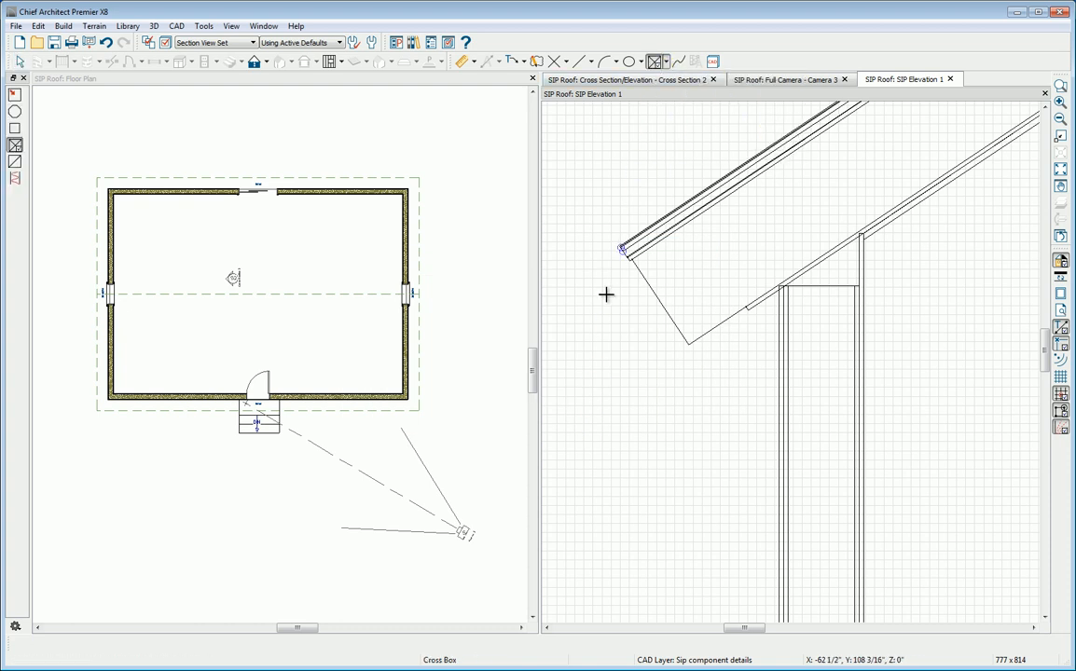
left_click_drag(602, 287, 620, 371)
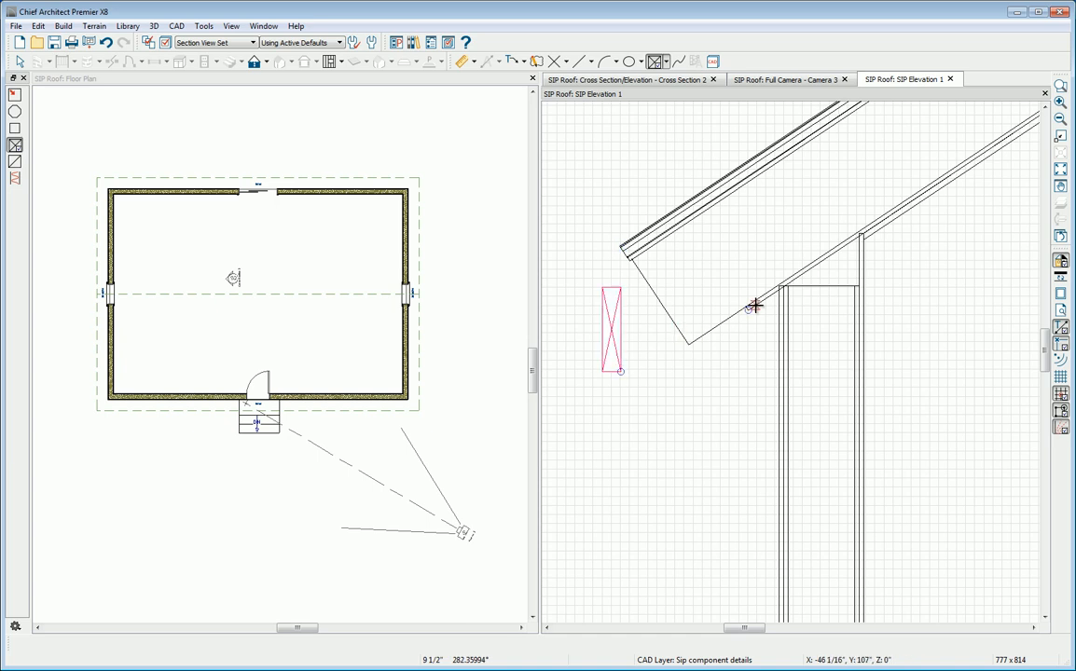
Step: Make the cross box parallel to the sloped line at the eave end of the roof panel
left_click(601, 347)
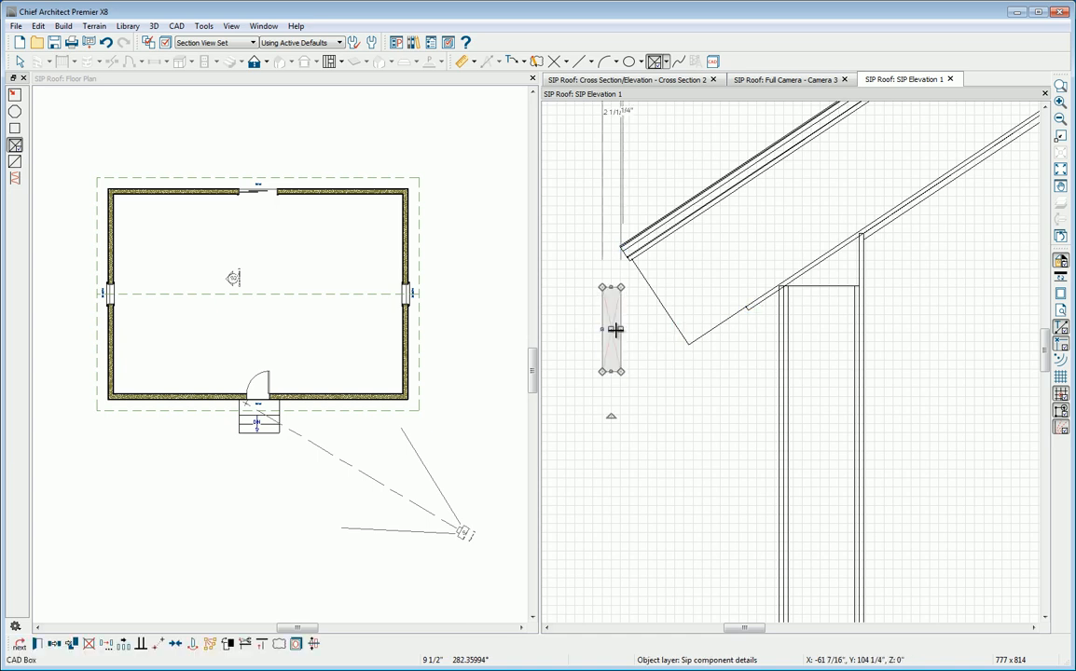
left_click(142, 652)
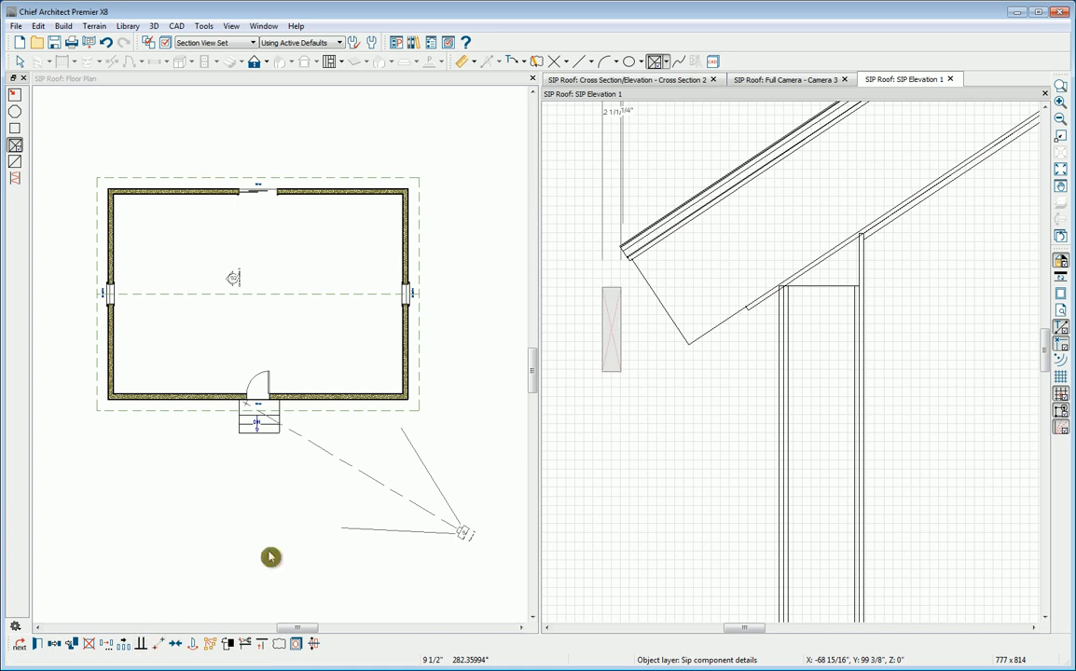
left_click(669, 322)
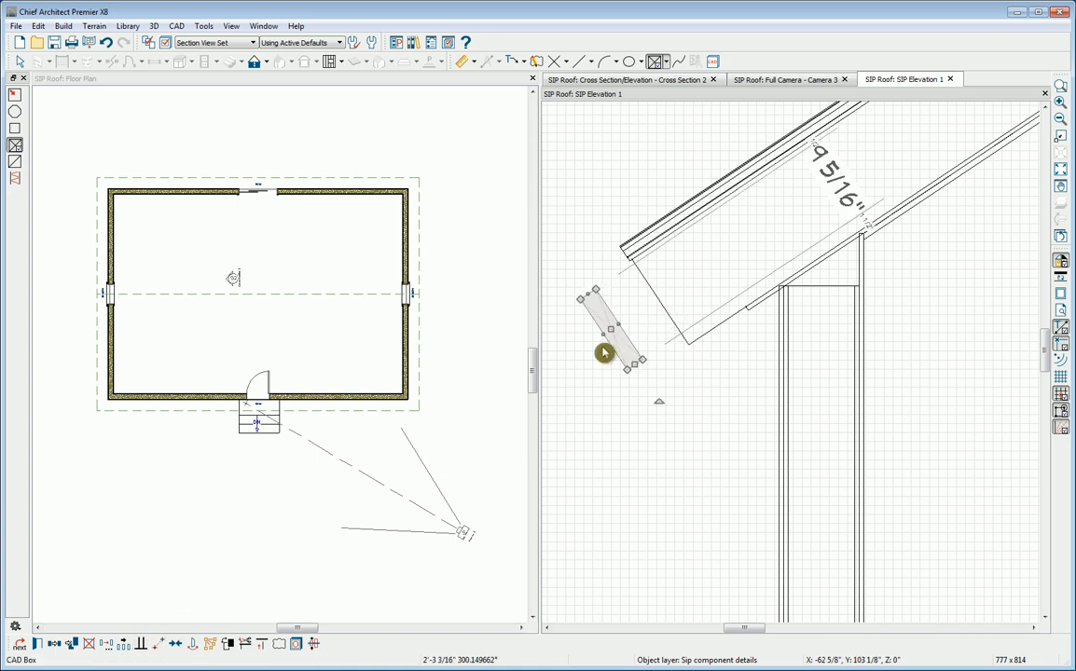
Step: Move the cross box point to point so its outer upper corner meets the top of the eave end line, inside the roof panel
left_click(174, 642)
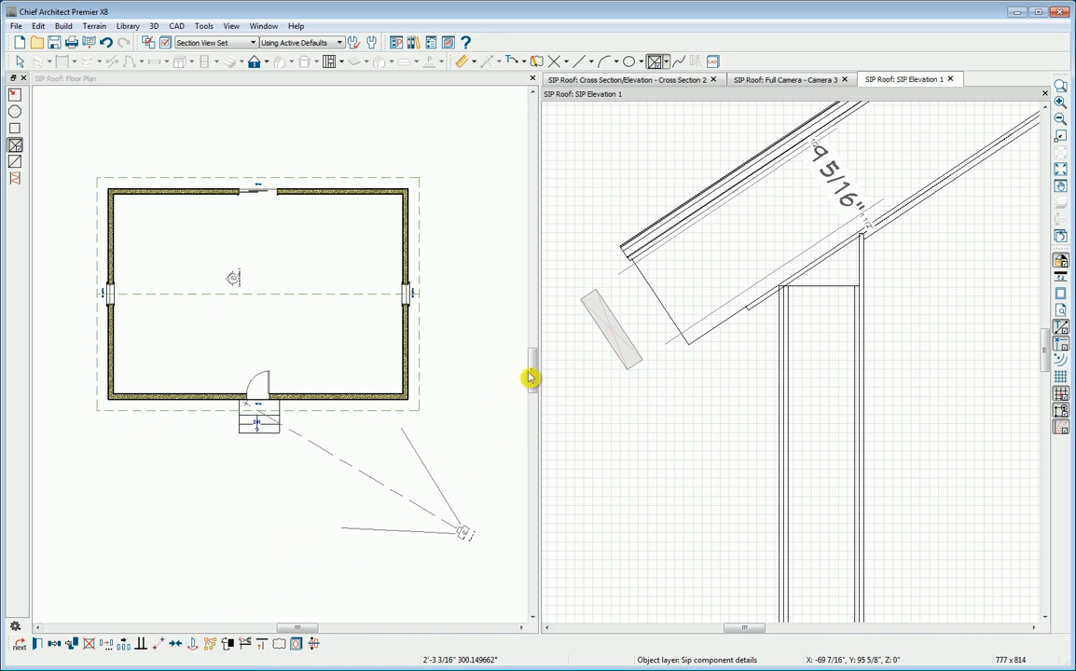
left_click(585, 308)
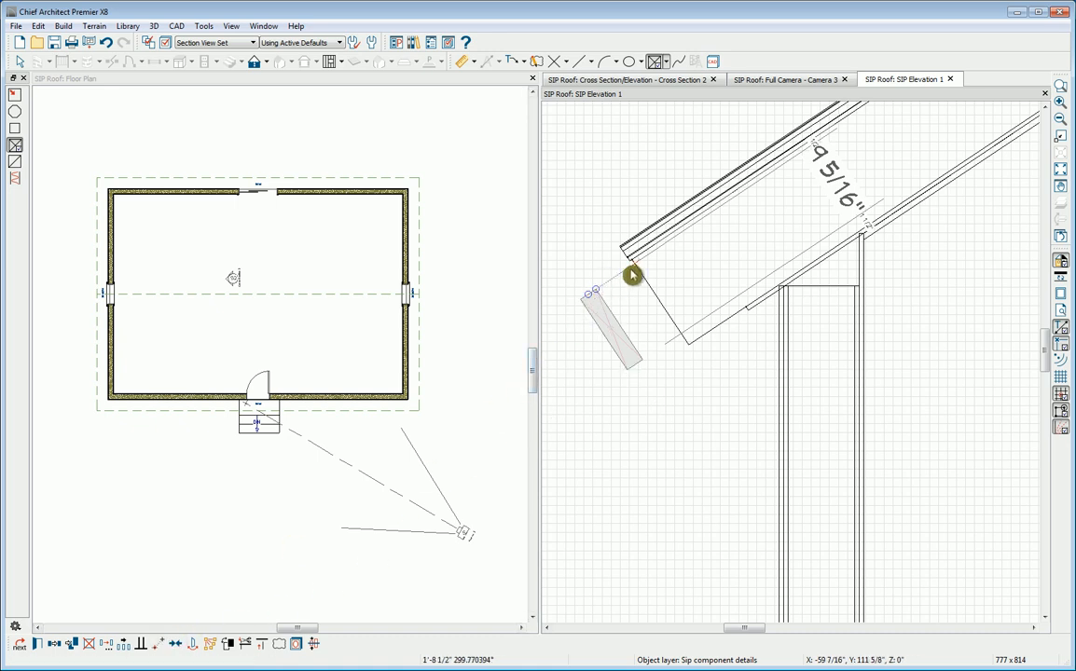
left_click(638, 270)
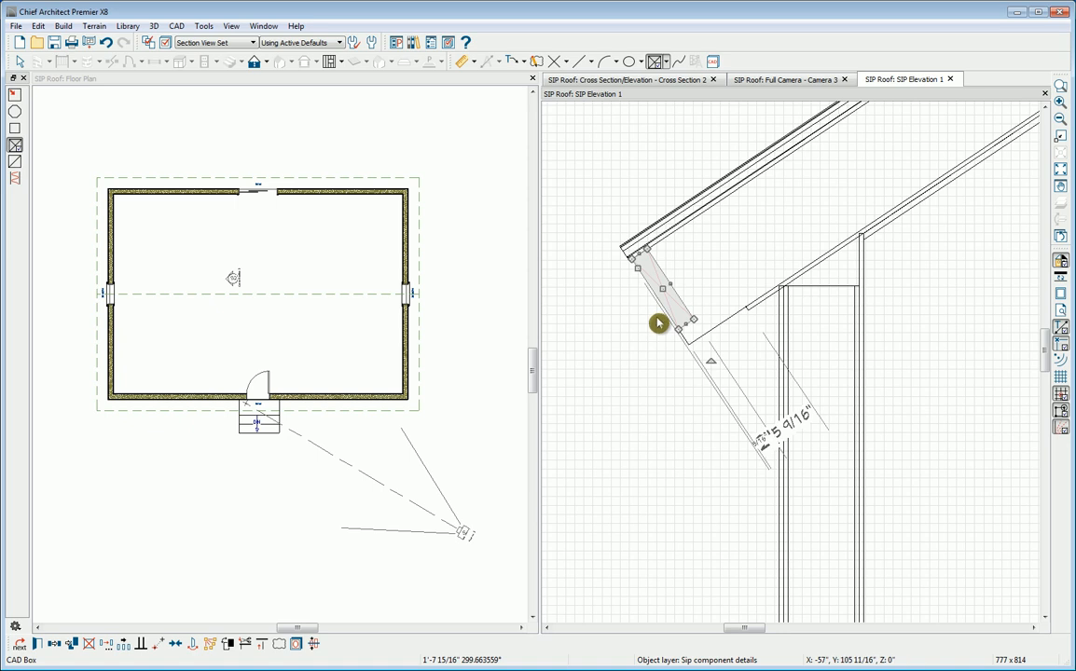
left_click(619, 317)
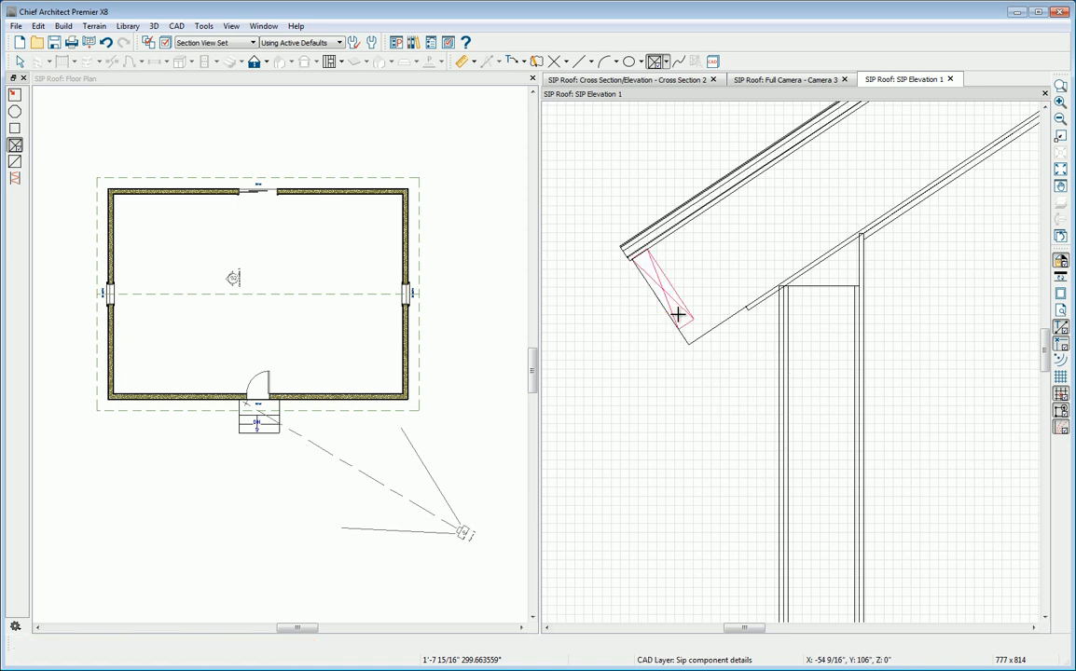